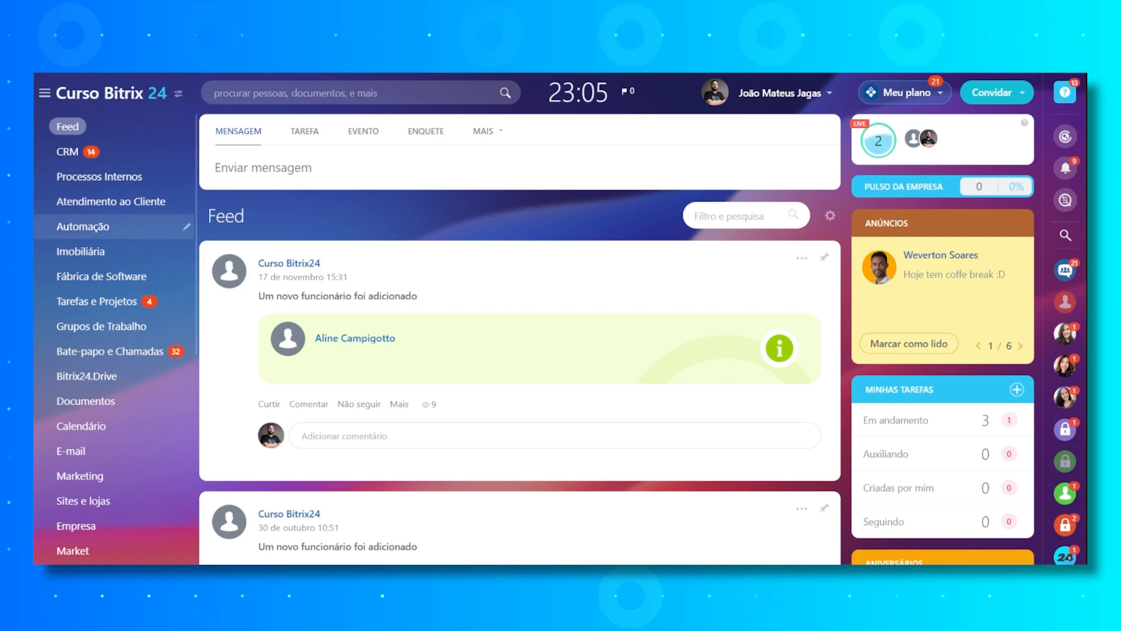
- Search the portal for "autom" and dismiss the results
click(303, 93)
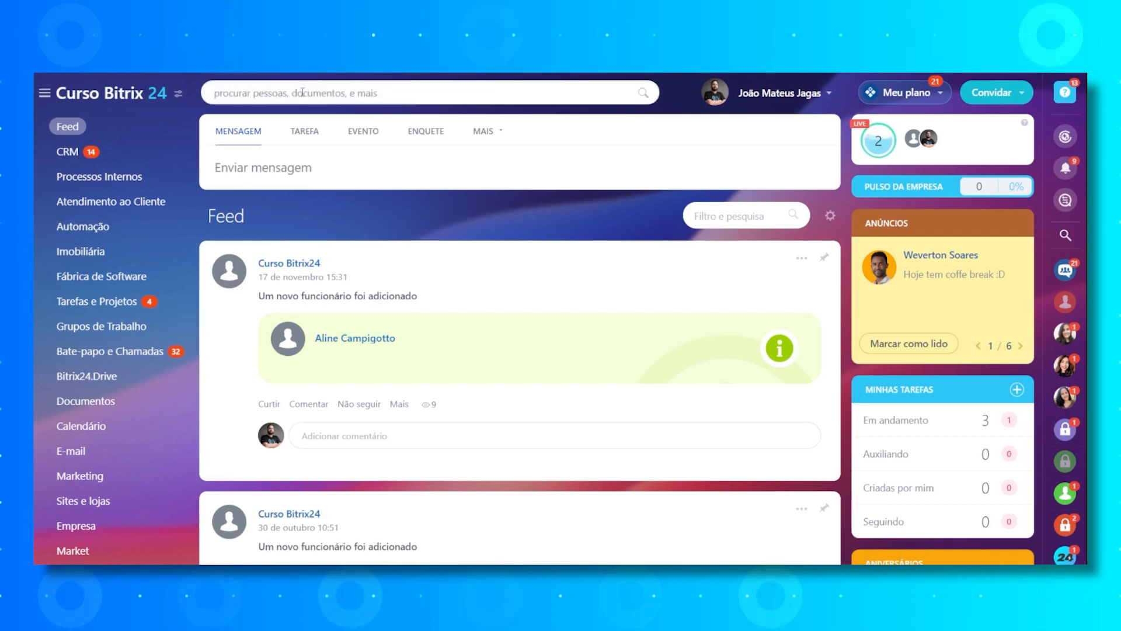
text(autom)
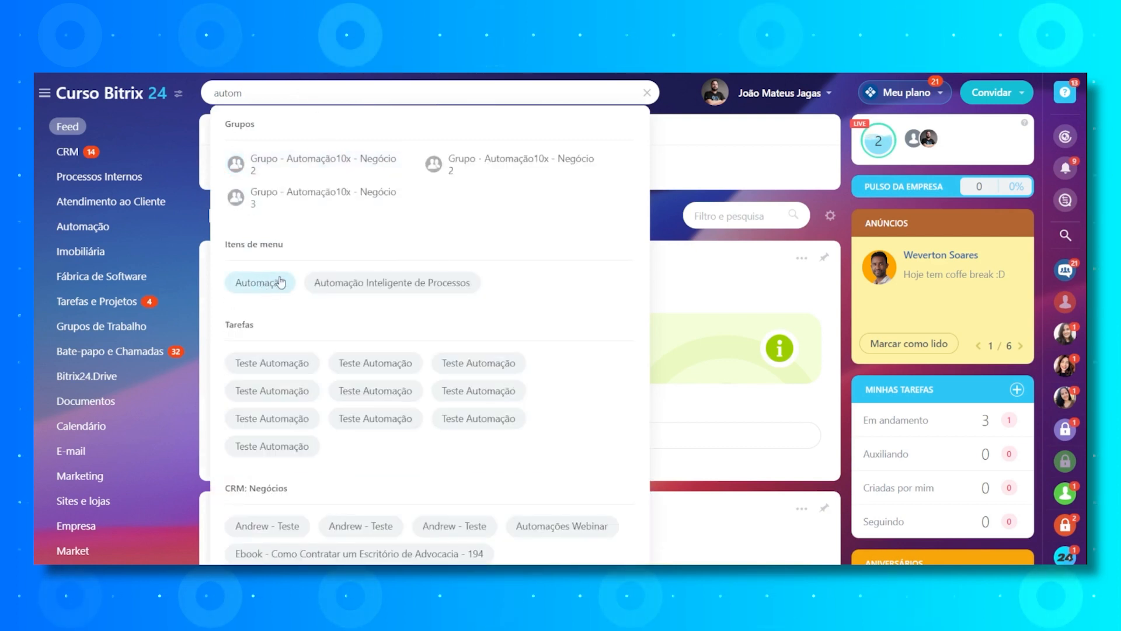
click(658, 211)
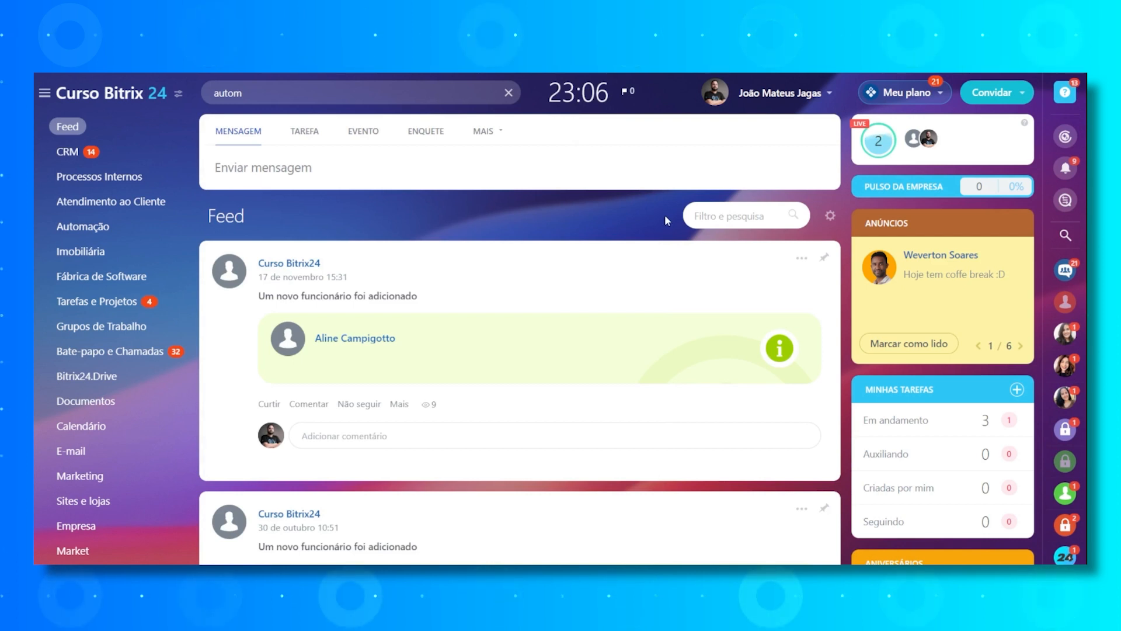
- List the workflow processes available from the Feed's posting options
click(487, 133)
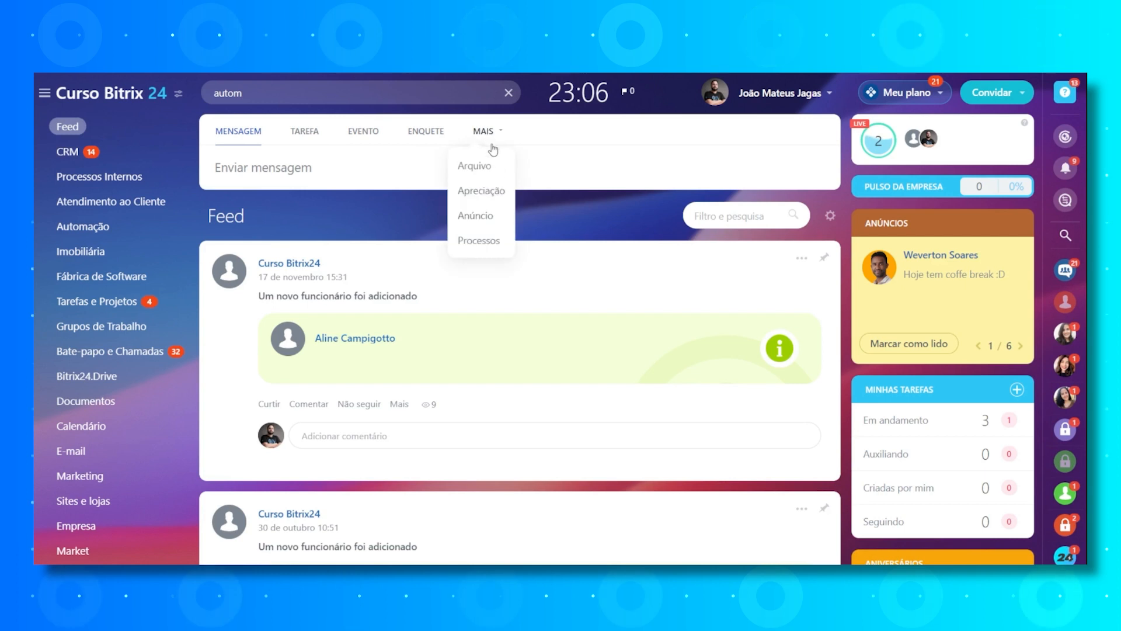
click(482, 242)
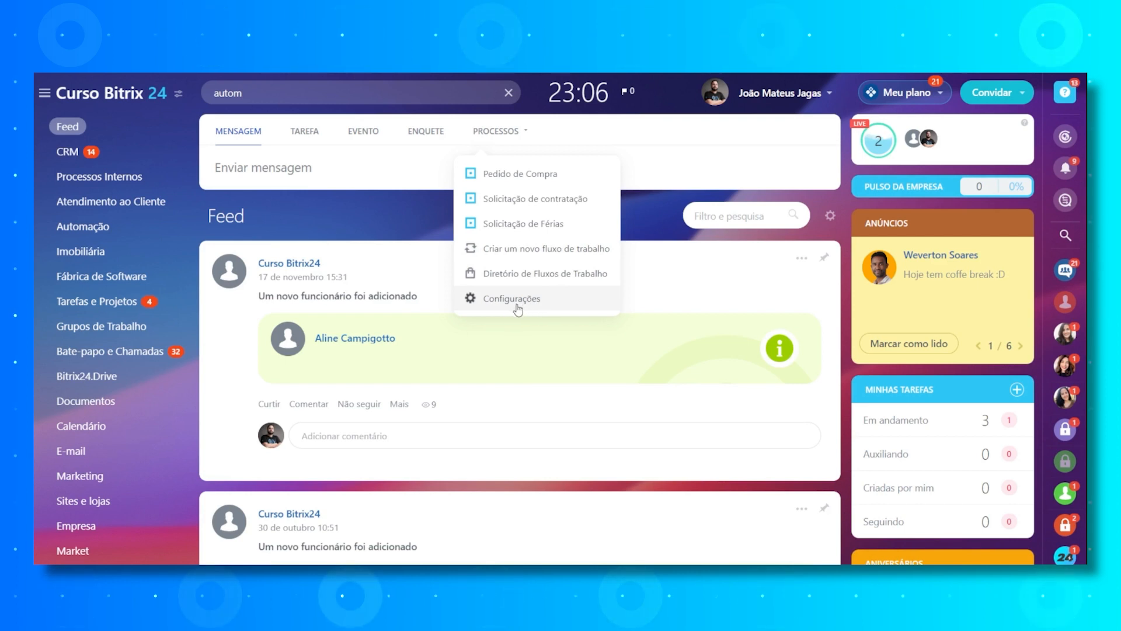
- Open the Automação section and examine the workflow filter's responsible person and status options
click(122, 234)
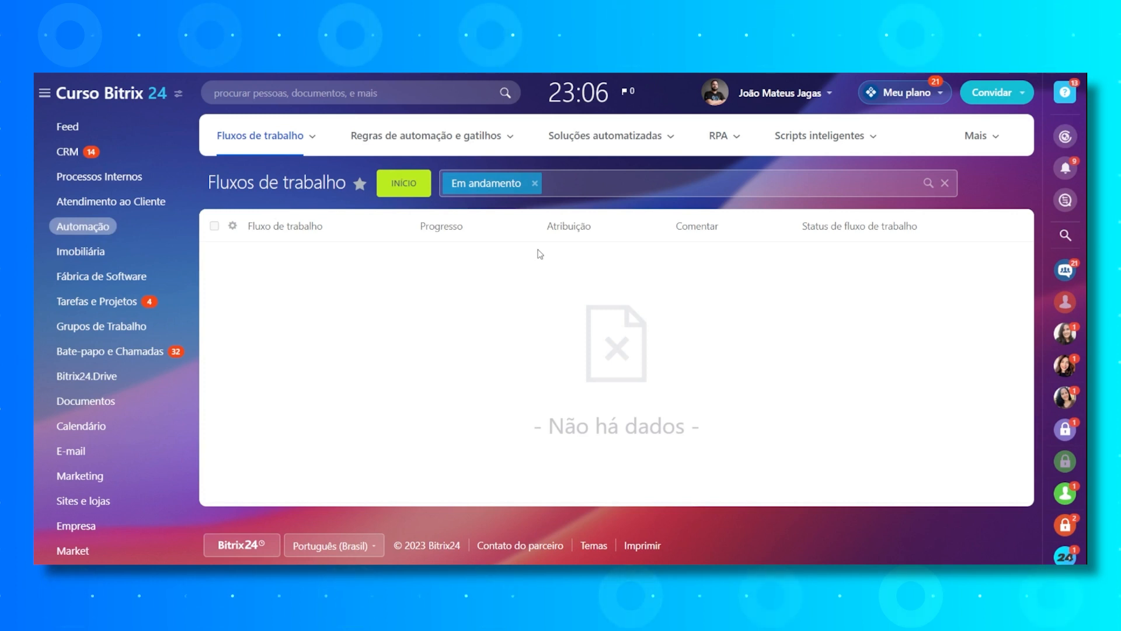
click(581, 189)
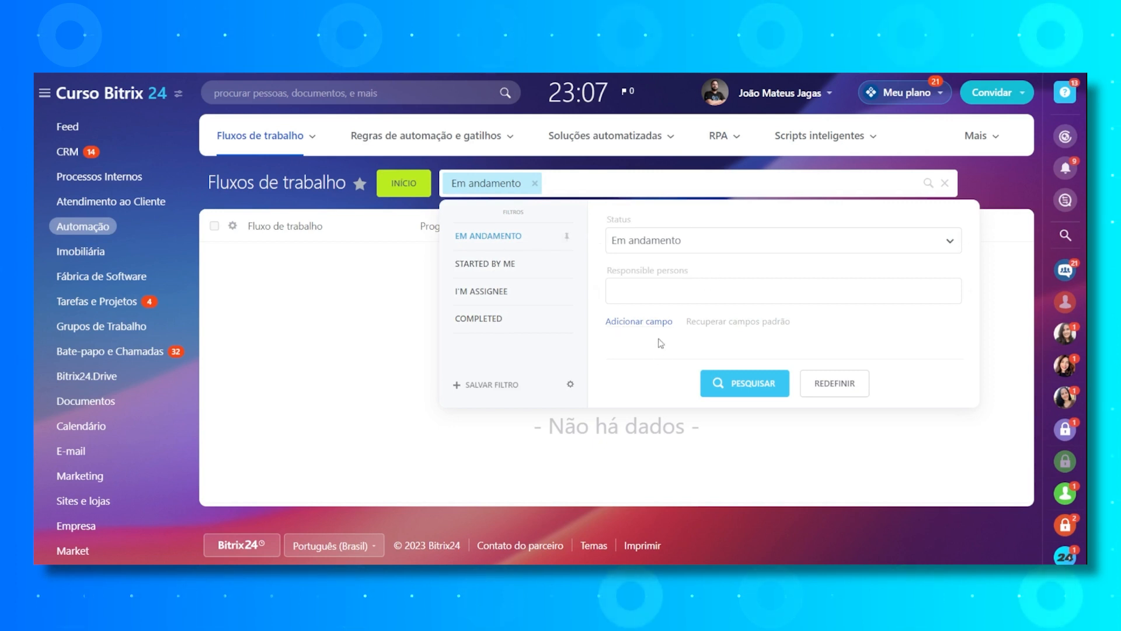
click(642, 321)
click(648, 290)
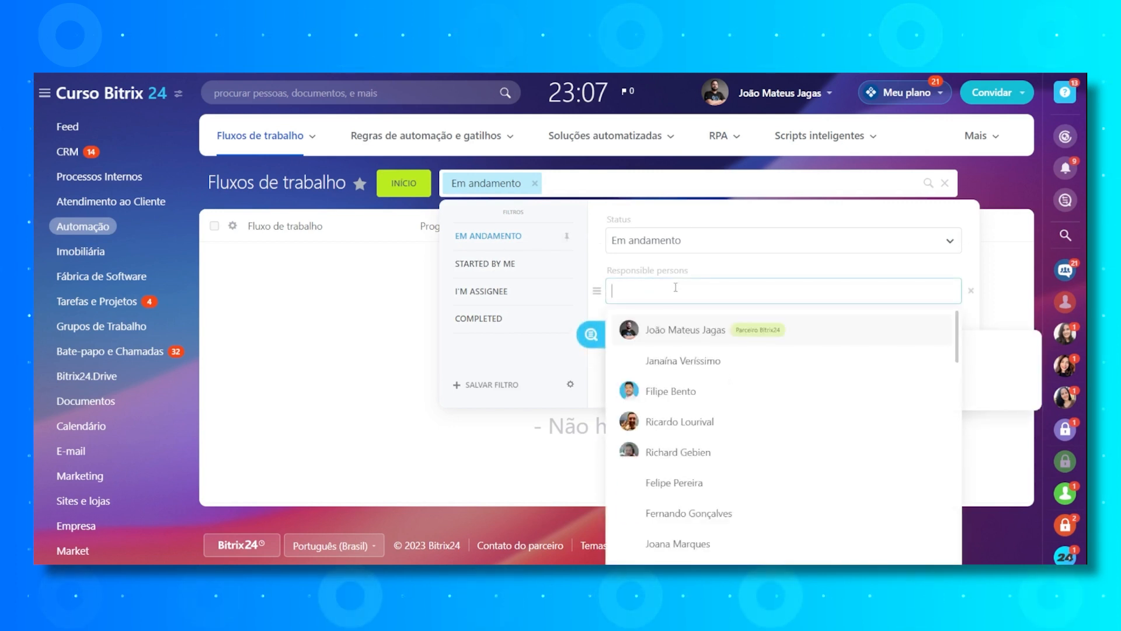
click(701, 242)
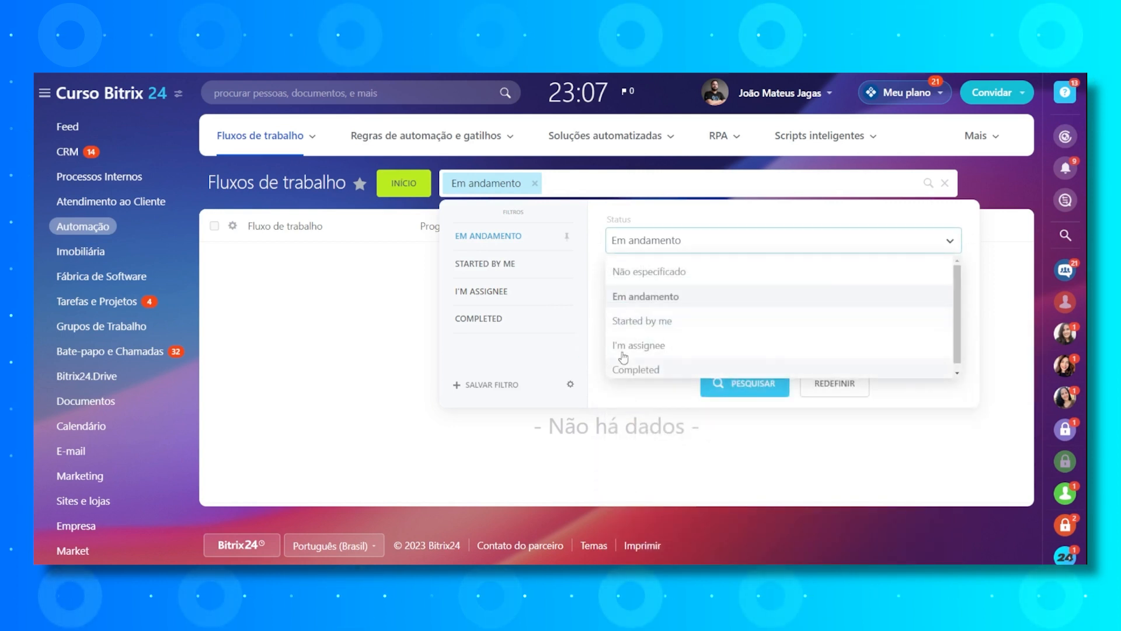
click(388, 323)
- Start a new workflow among the Feed workflows and name it "Fluxo de Férias"
click(313, 138)
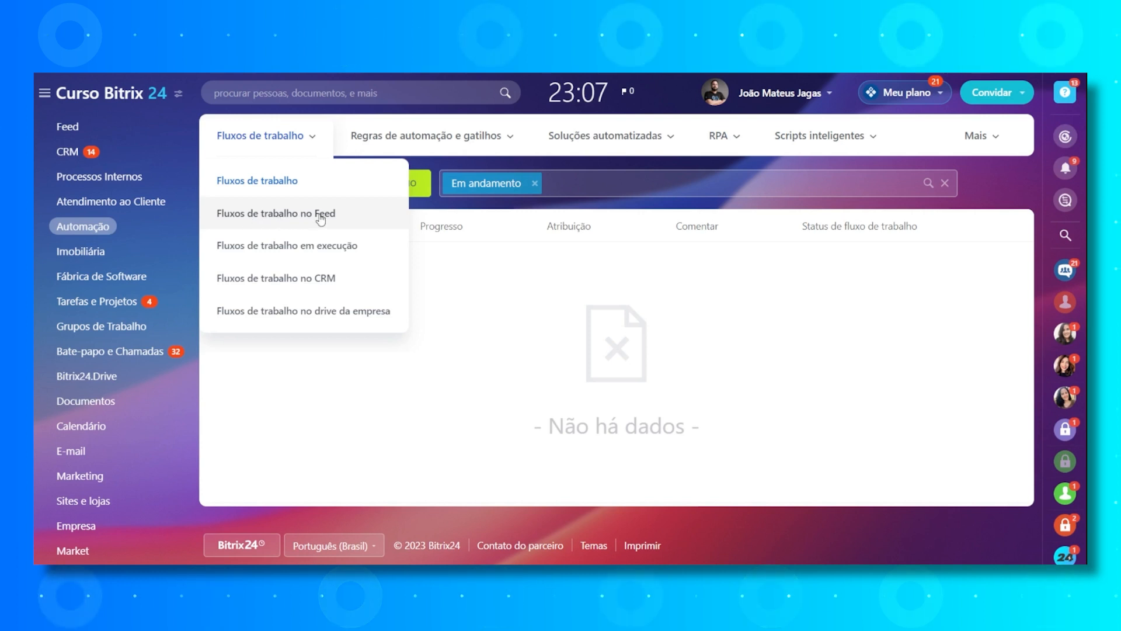
click(320, 219)
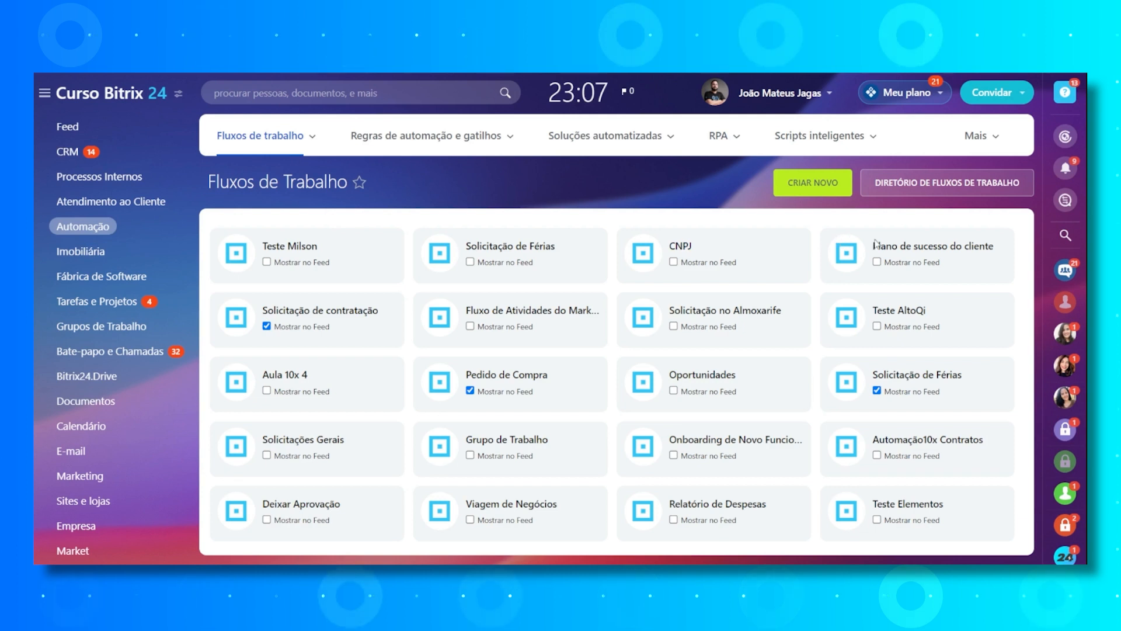
click(795, 192)
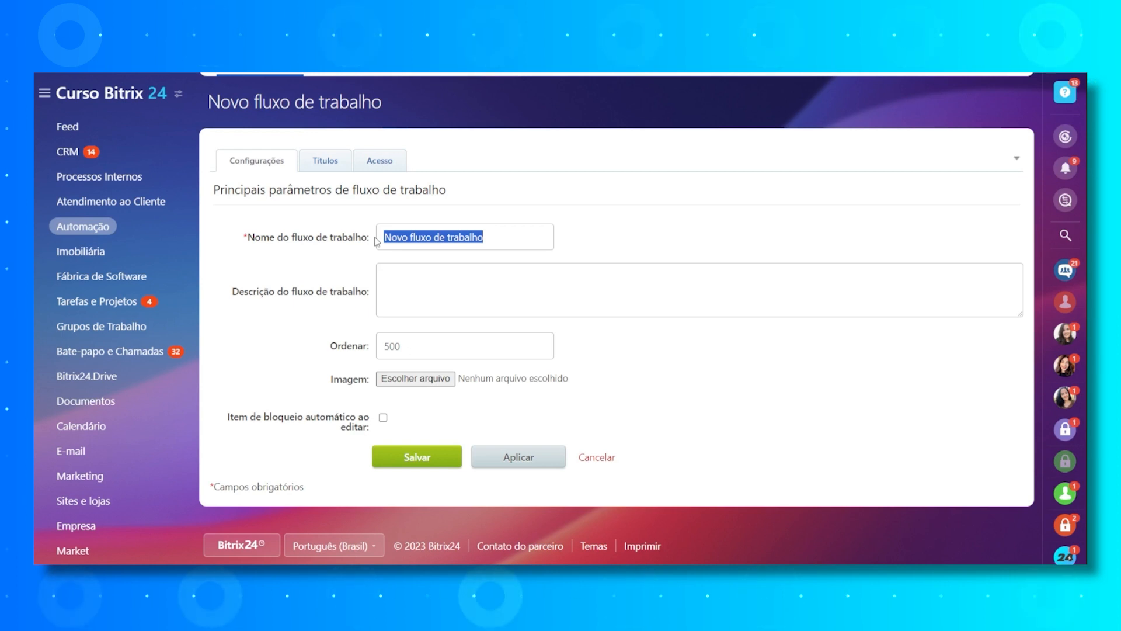
text(Flu)
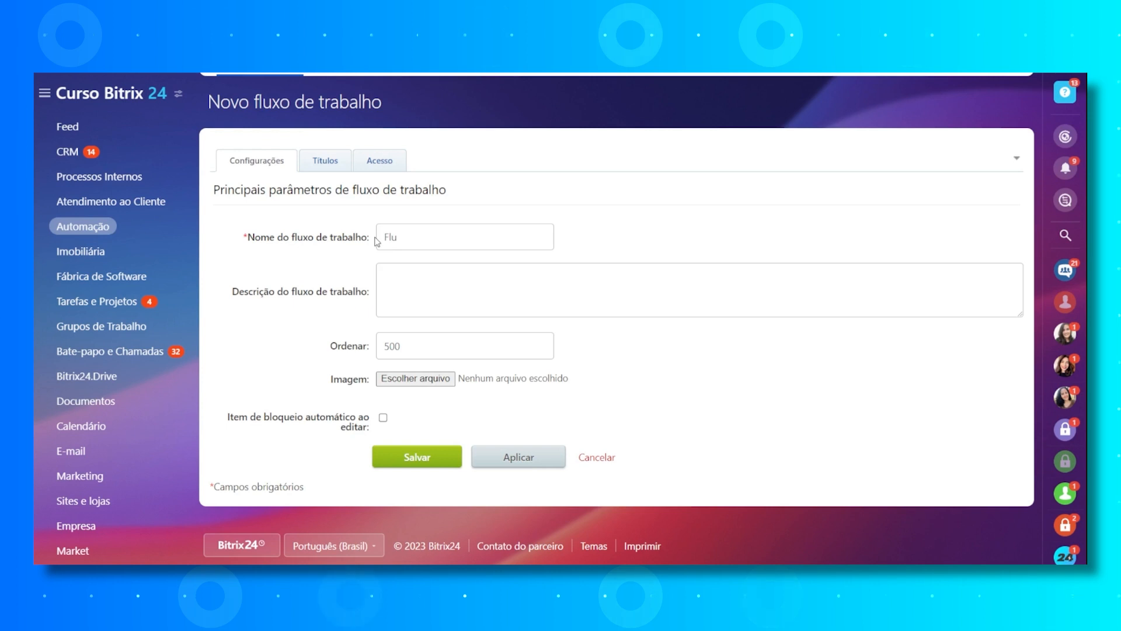
click(369, 253)
drag(428, 239, 598, 248)
click(479, 289)
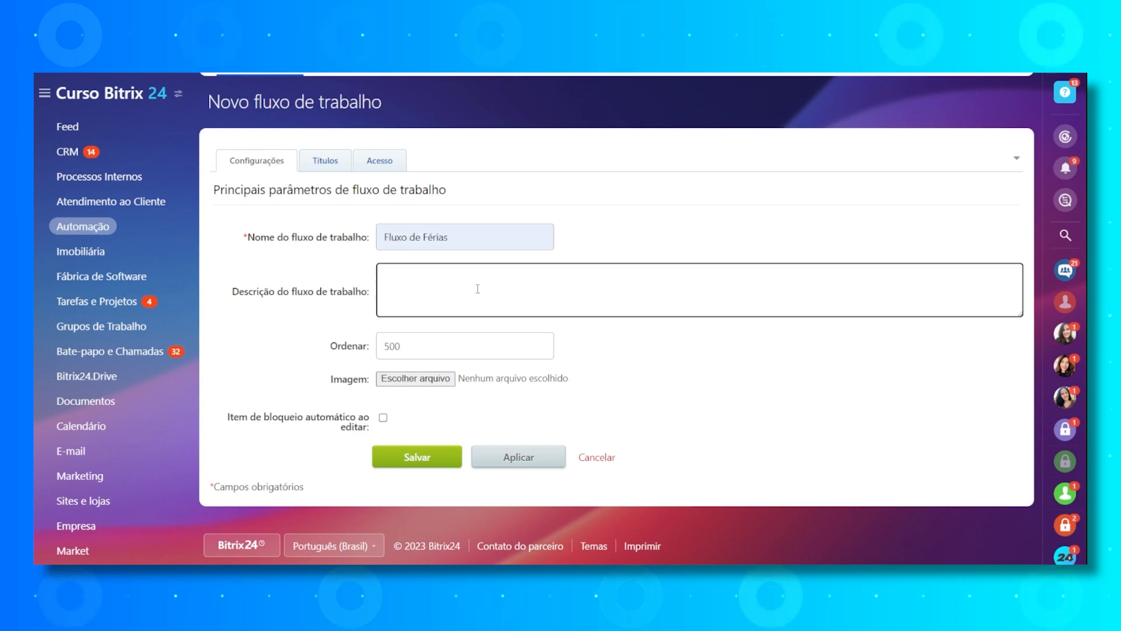
- Review the new workflow's sort order setting and the captions for its elements and sections
click(443, 348)
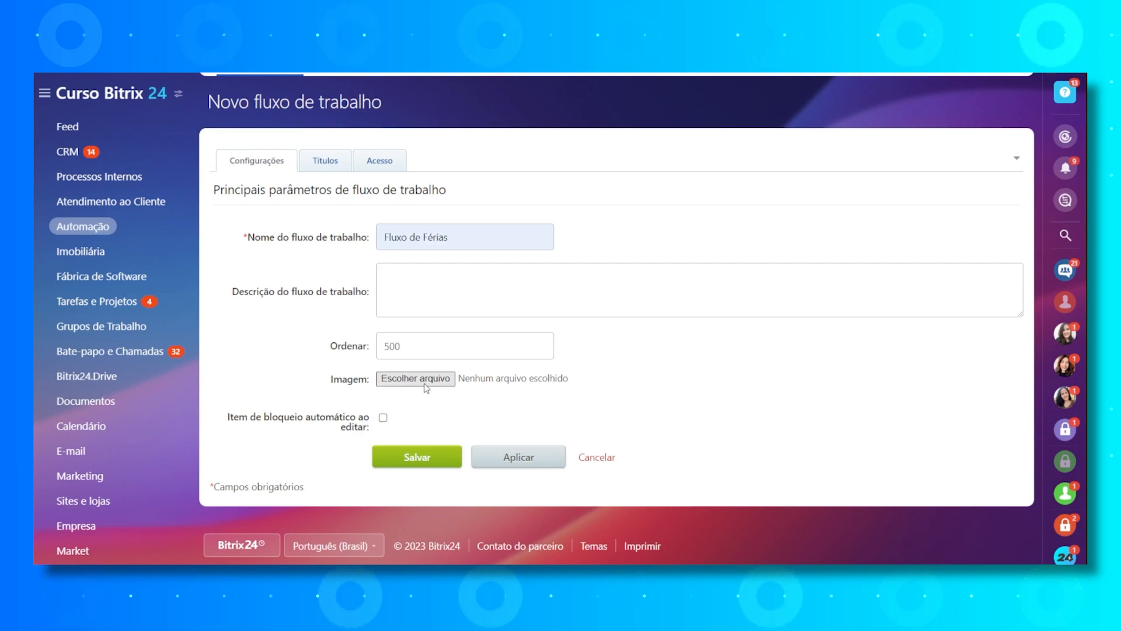
click(315, 166)
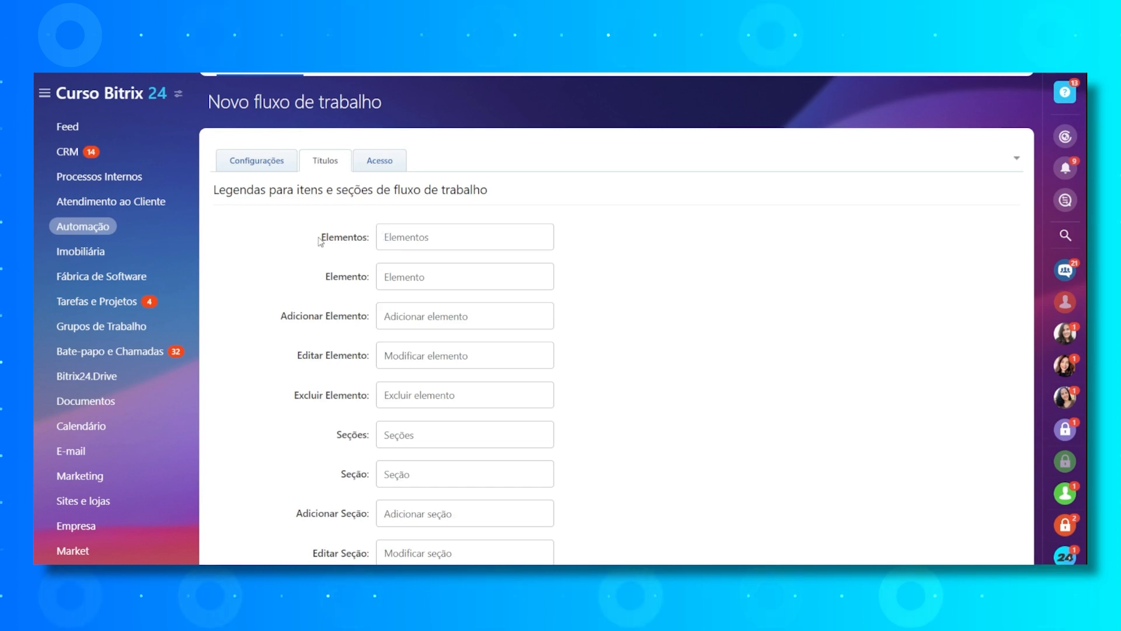
drag(320, 239, 367, 239)
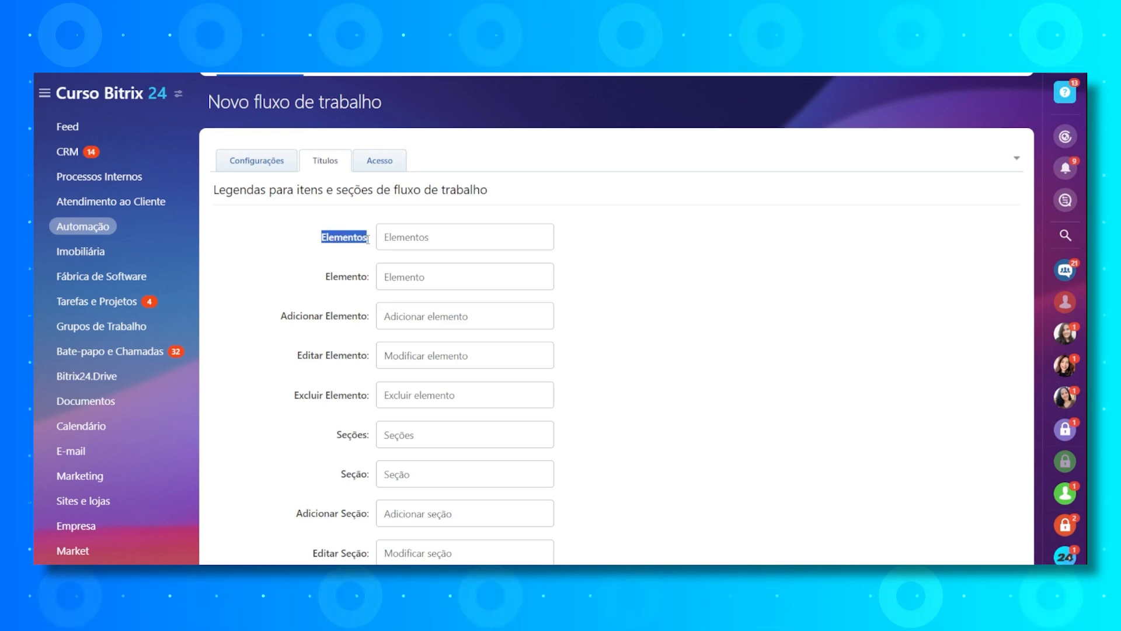
- Add access entries for the Administradores group, all Curso Bitrix24 and Comercial department employees, and one individual user
click(380, 160)
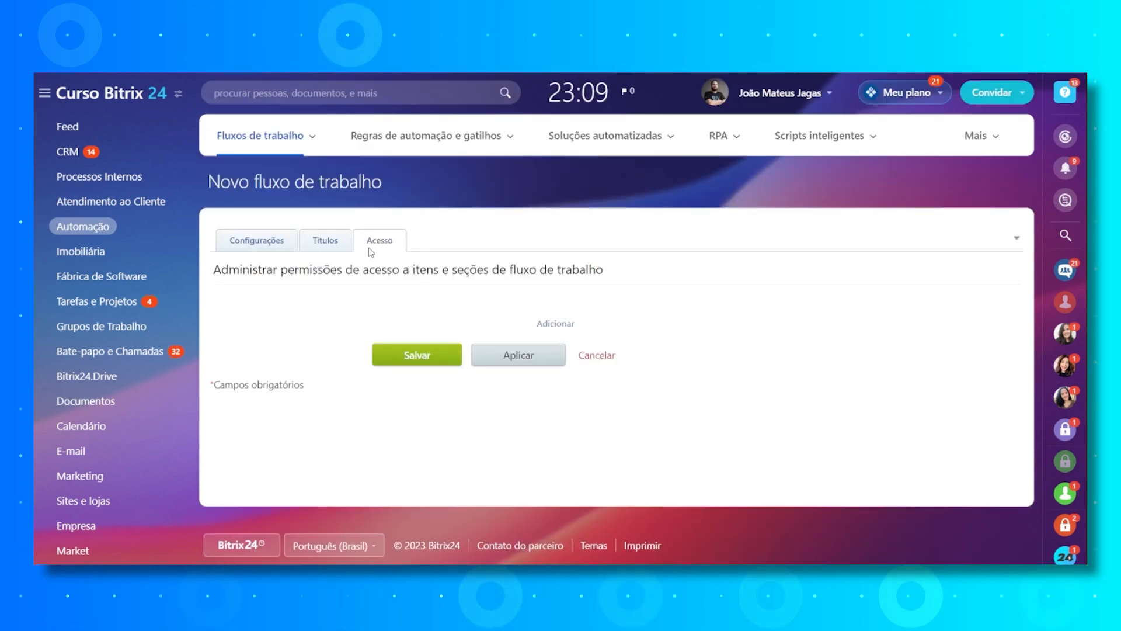
click(554, 324)
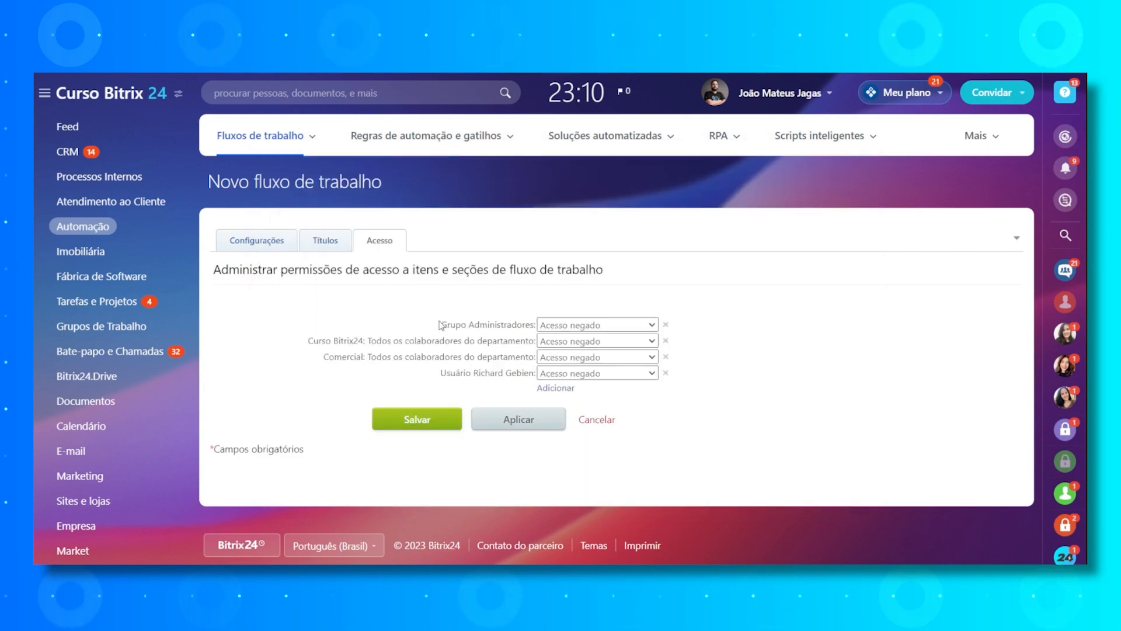
drag(447, 324, 562, 381)
click(747, 368)
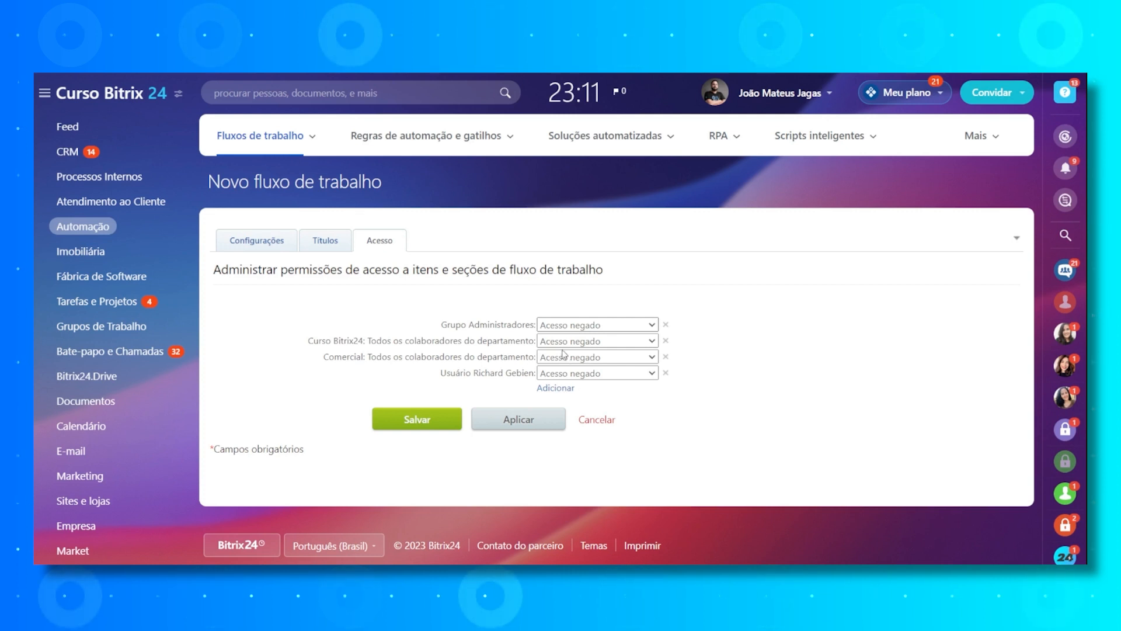
- Give Administradores "Acesso total", both departments "Adicionar" and the individual user "Editar" permission, and save the workflow
click(562, 429)
click(609, 338)
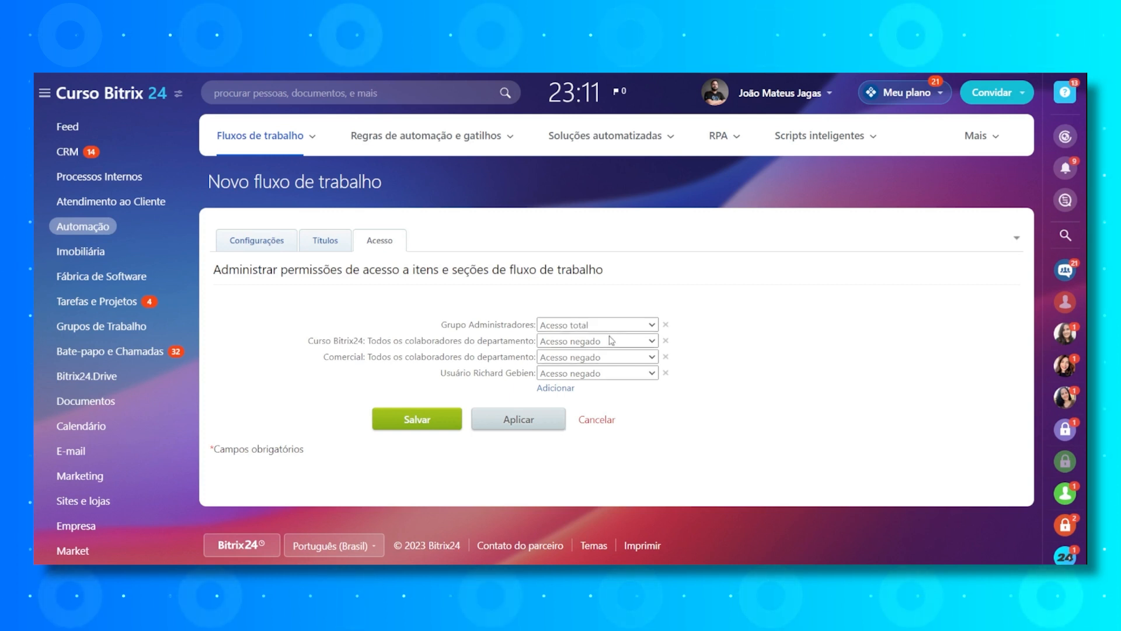
click(603, 375)
click(596, 358)
click(593, 388)
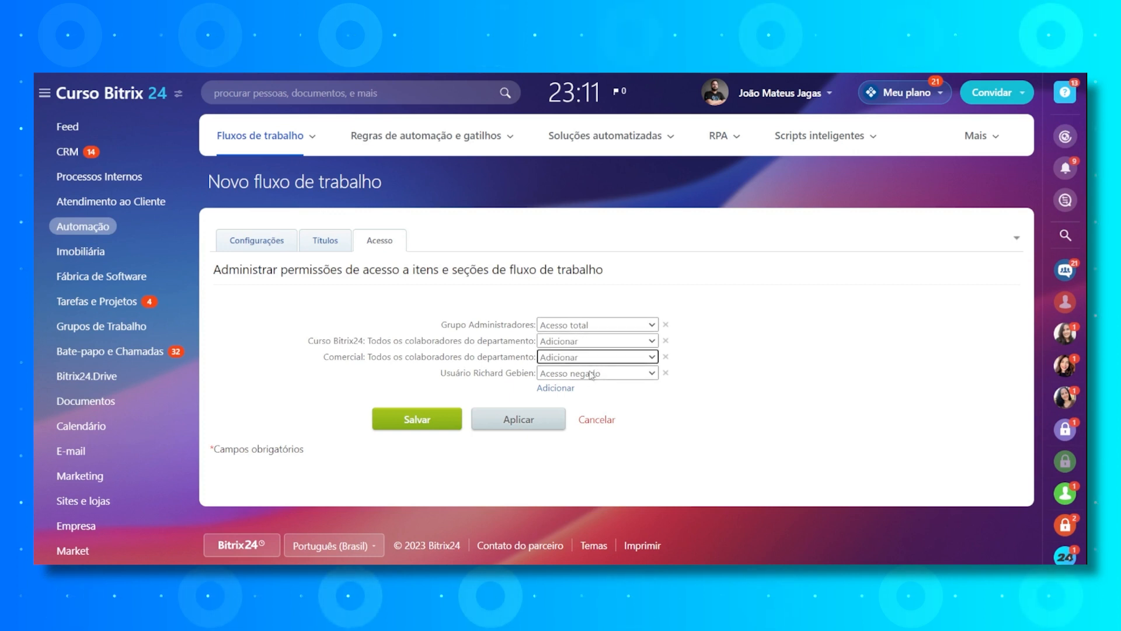
click(583, 459)
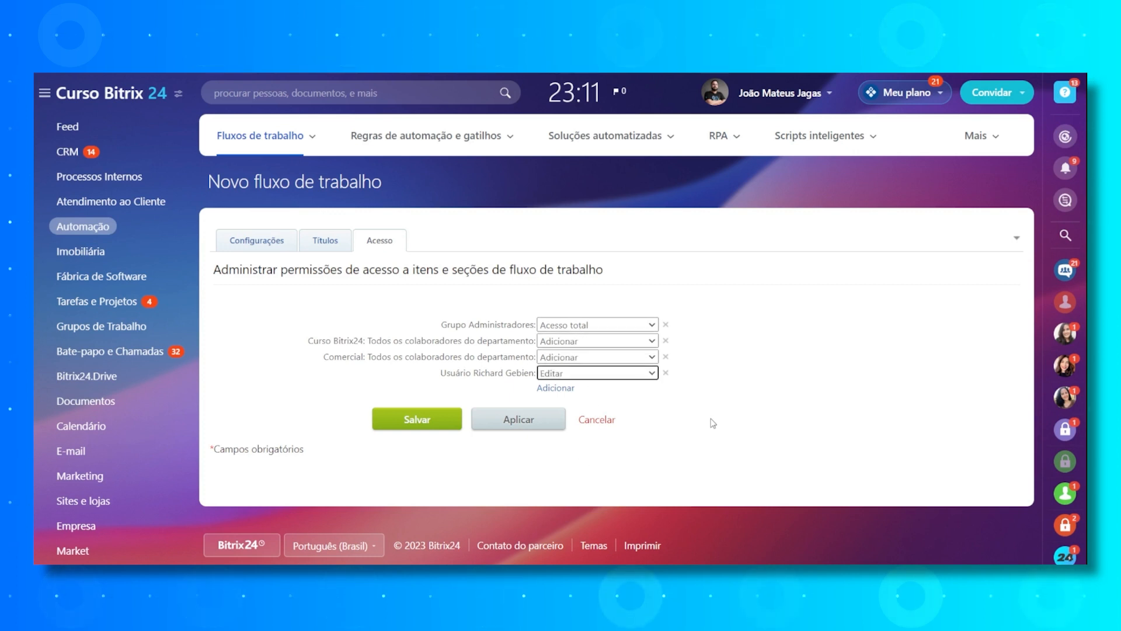
click(405, 422)
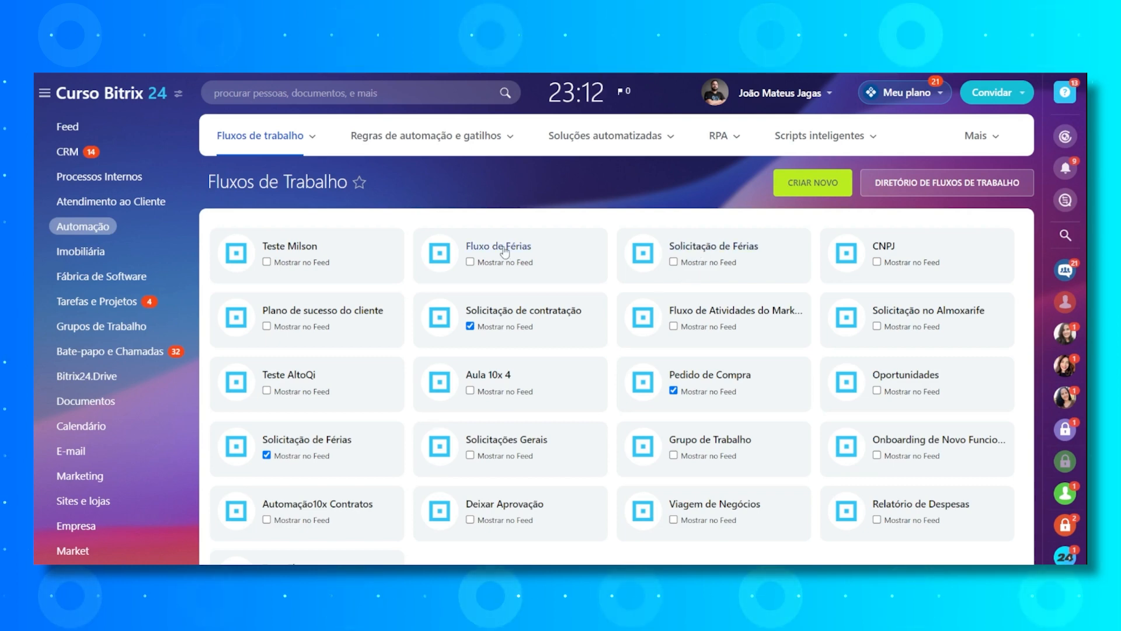
- Open the "Solicitação de Férias" workflow that is not set to show in the Feed
scroll(505, 248, down, 2)
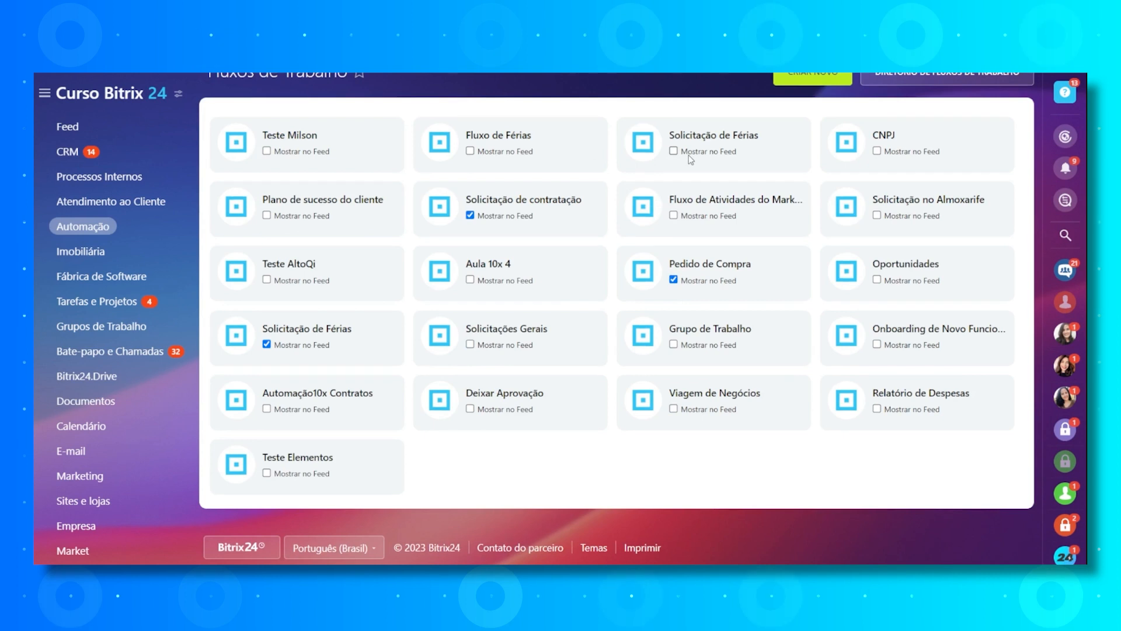
scroll(695, 161, up, 2)
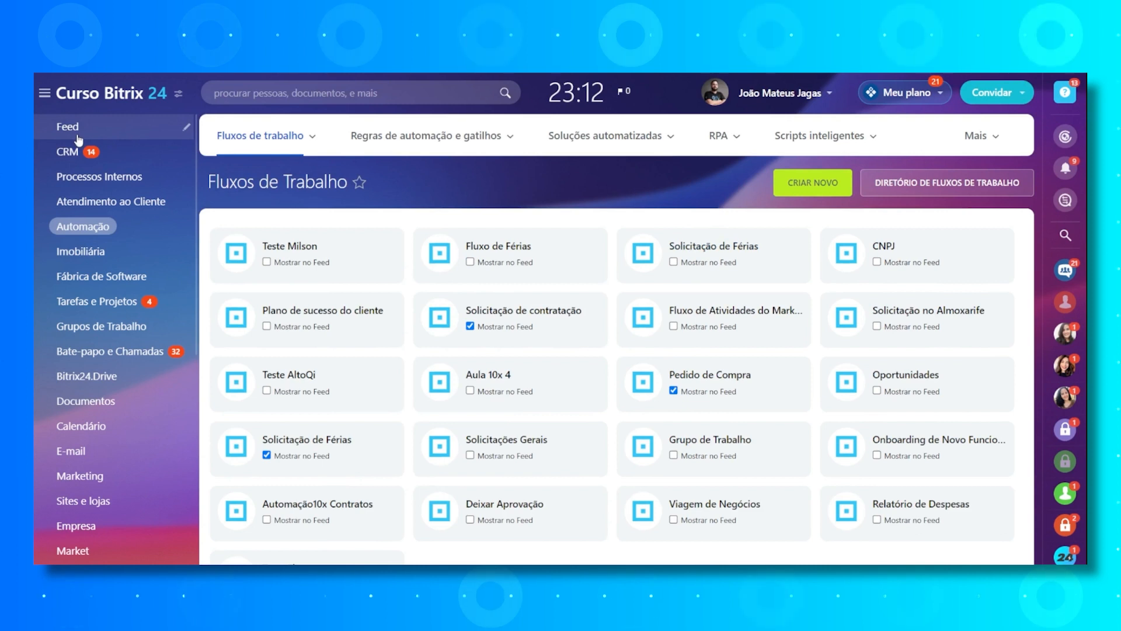
click(709, 248)
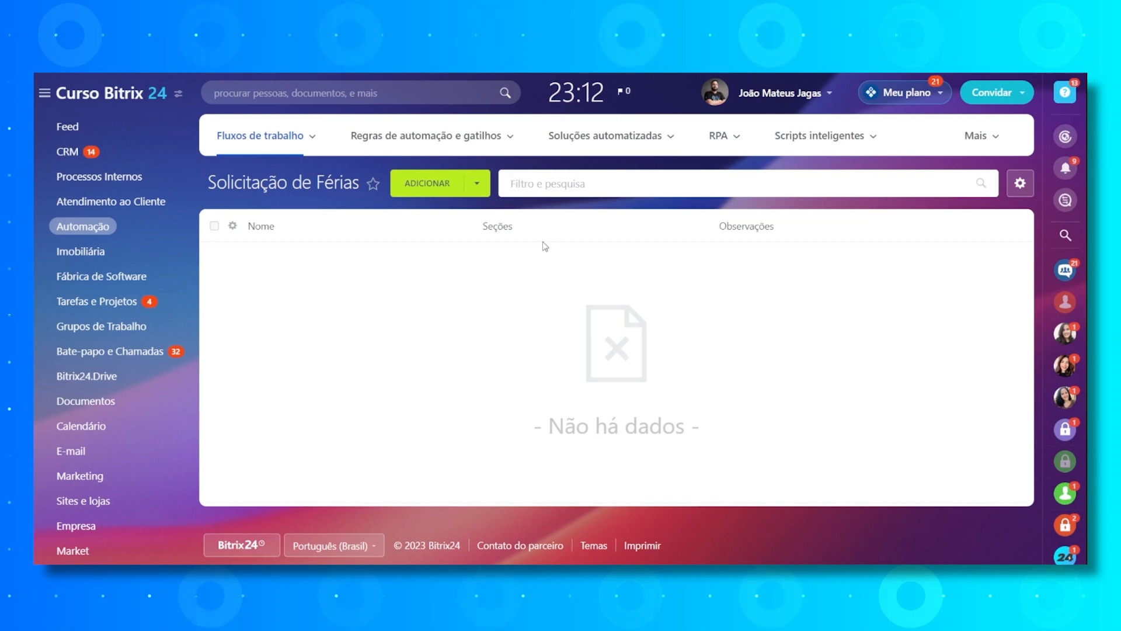
- Add the ID column to the workflow's list view and apply the view to all users
click(232, 226)
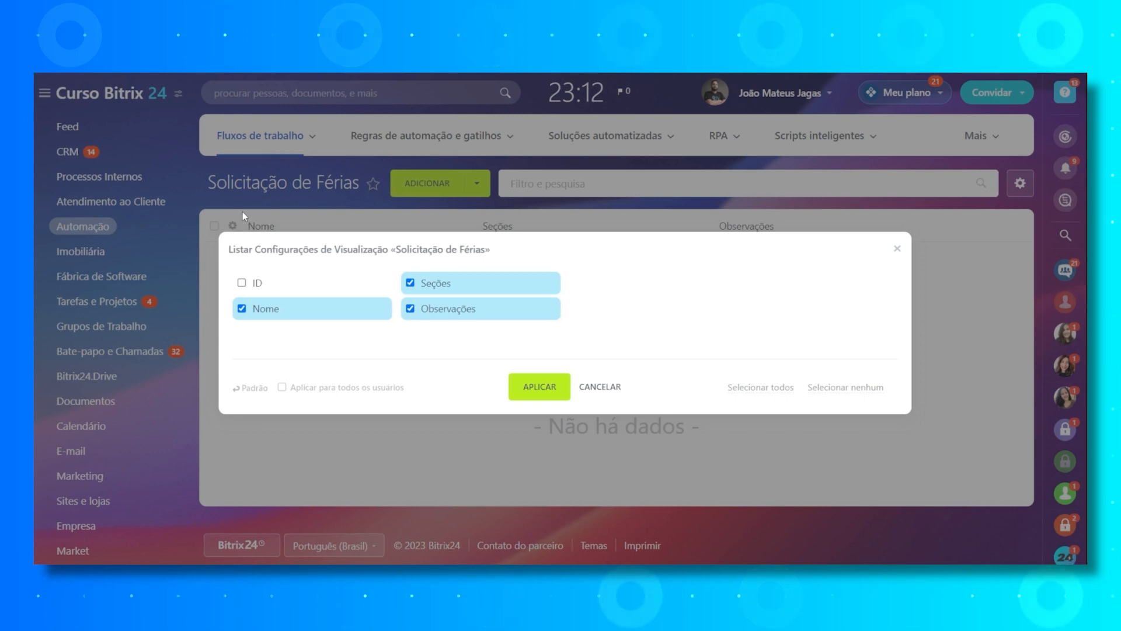
click(242, 284)
click(282, 388)
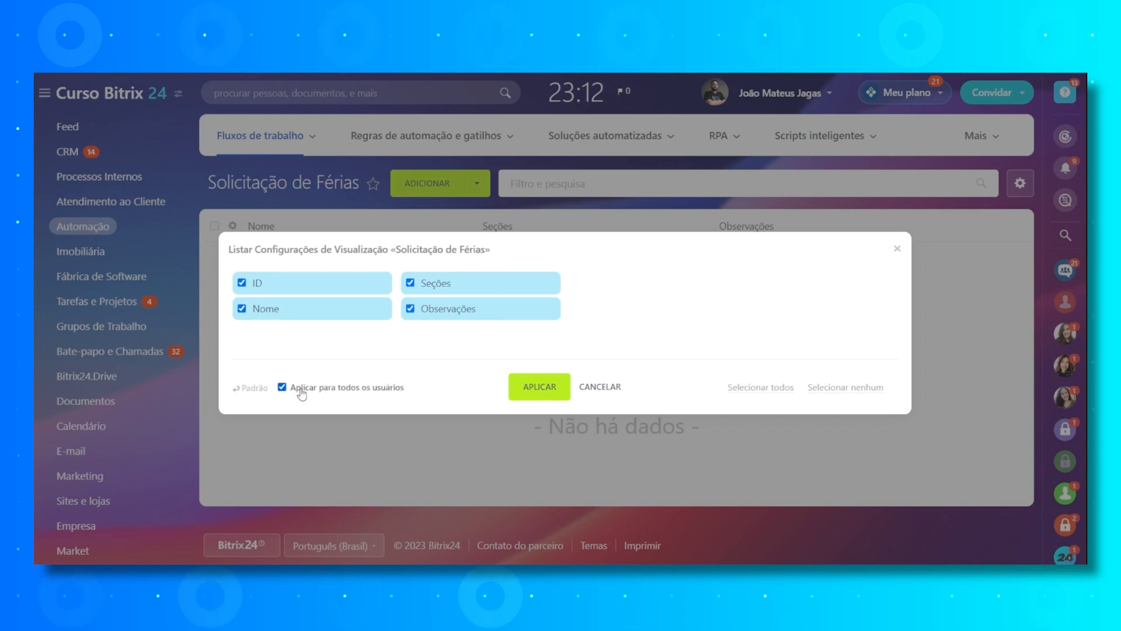
click(532, 389)
click(527, 289)
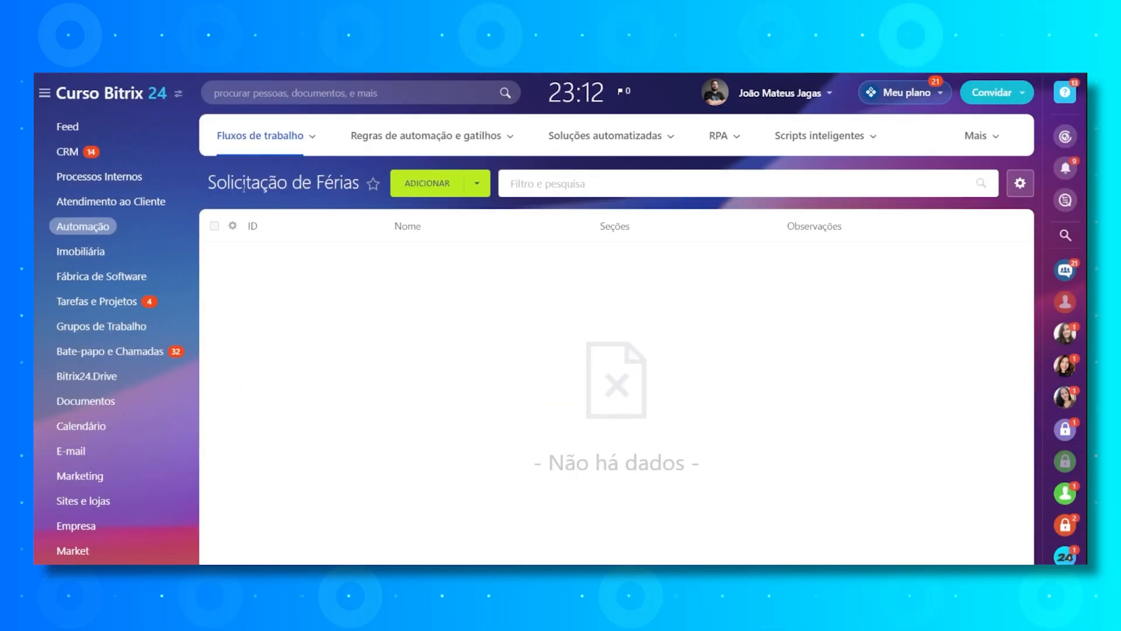
- Open the parameters of the "Nome" field in the workflow's field settings for editing
drag(209, 193, 363, 188)
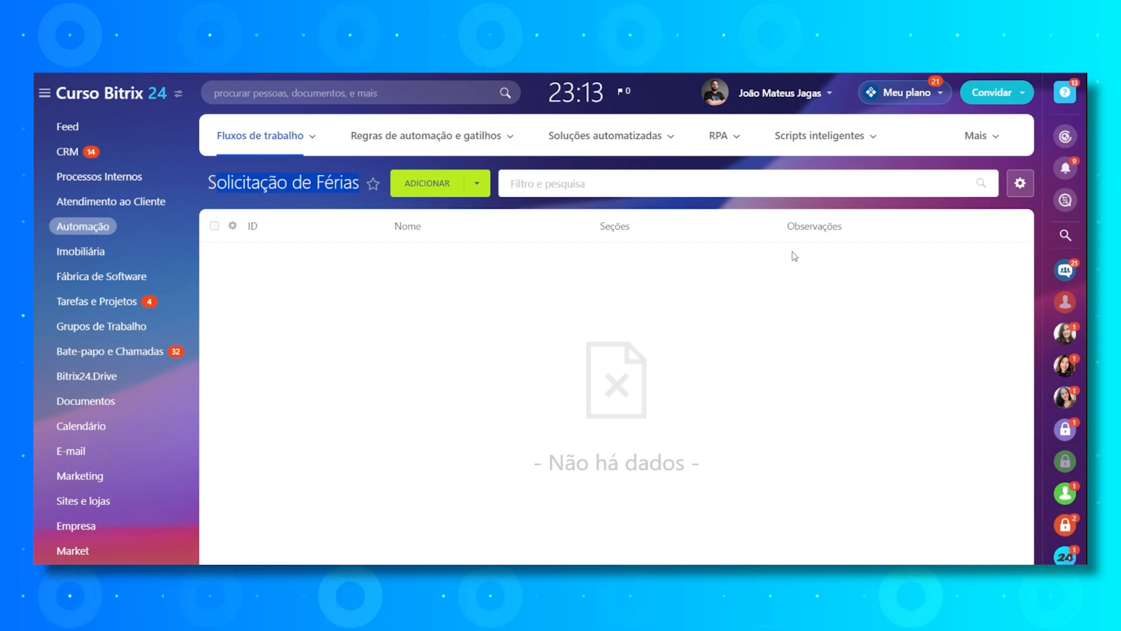
click(1021, 185)
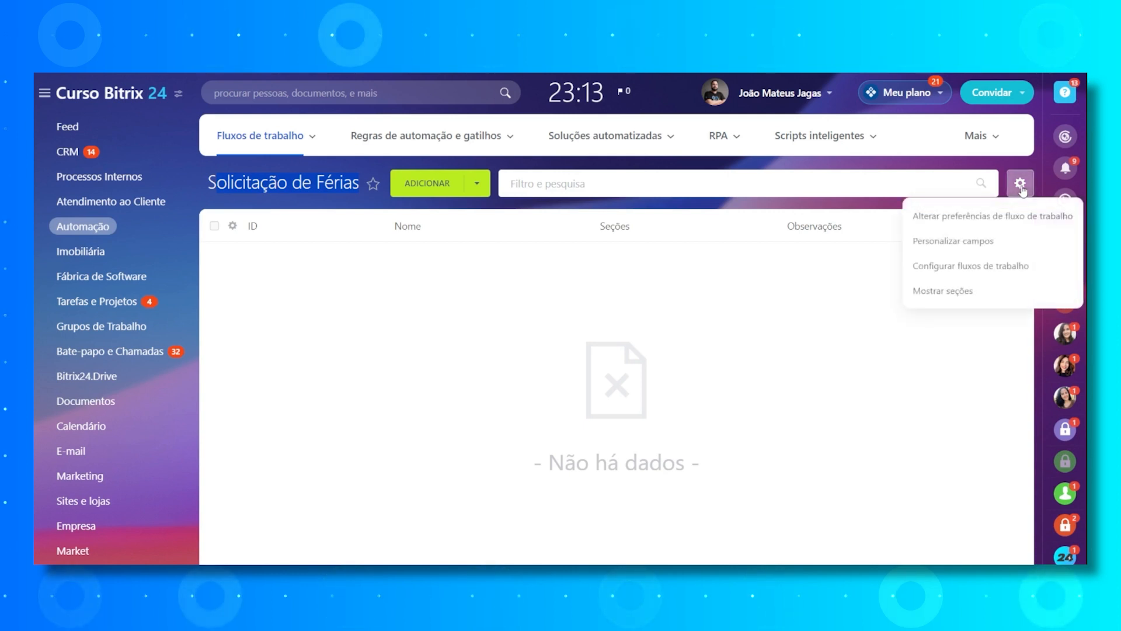
click(967, 248)
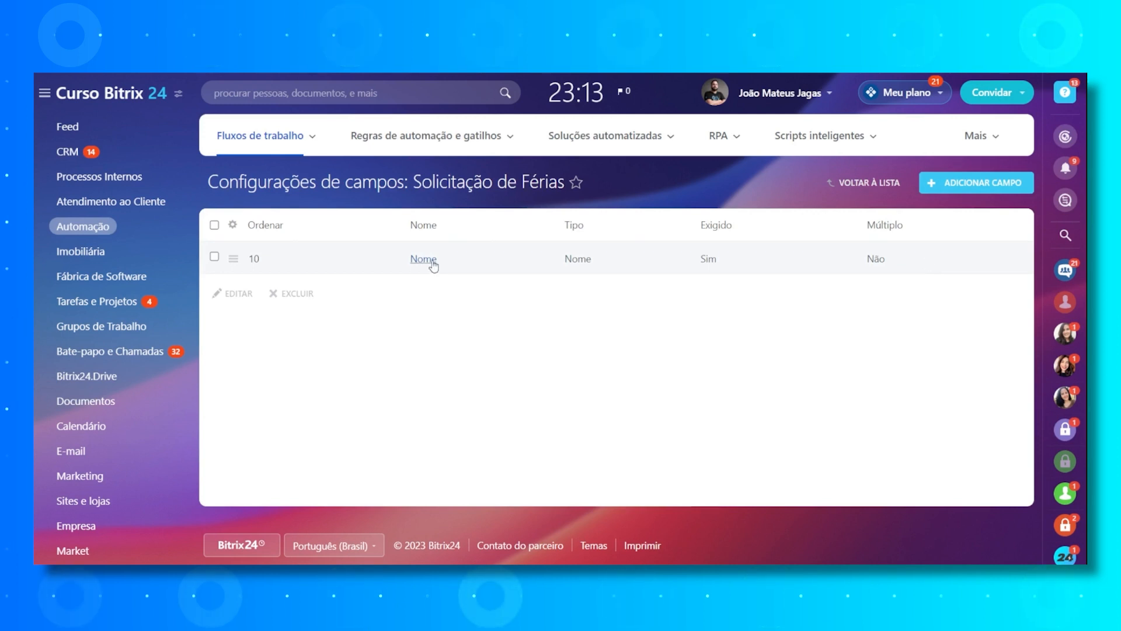
drag(445, 261, 403, 261)
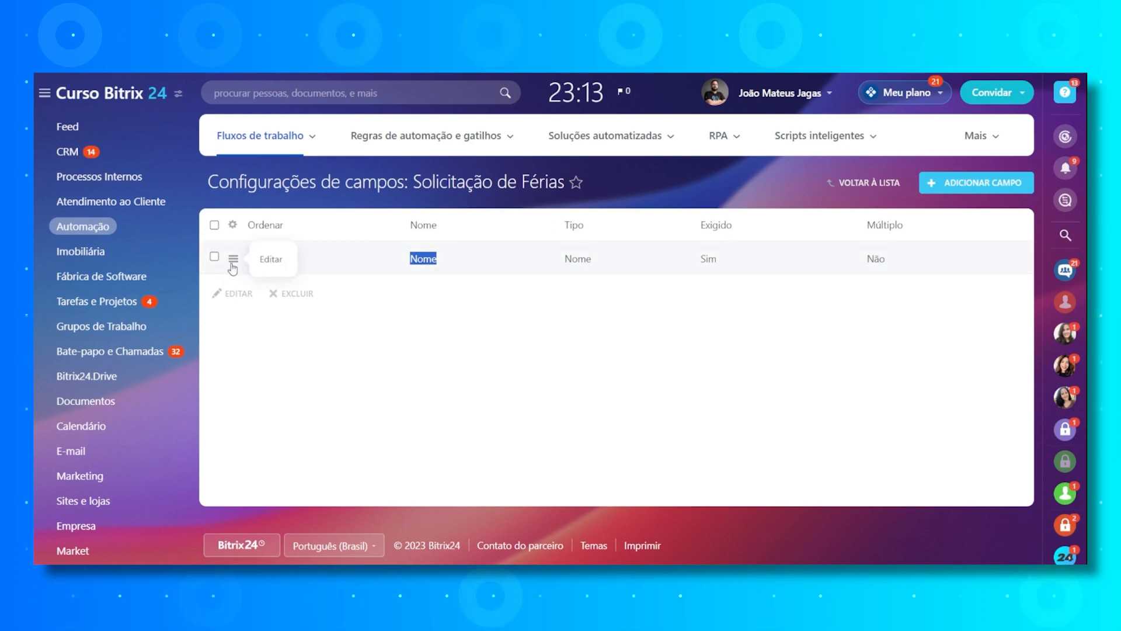
click(281, 264)
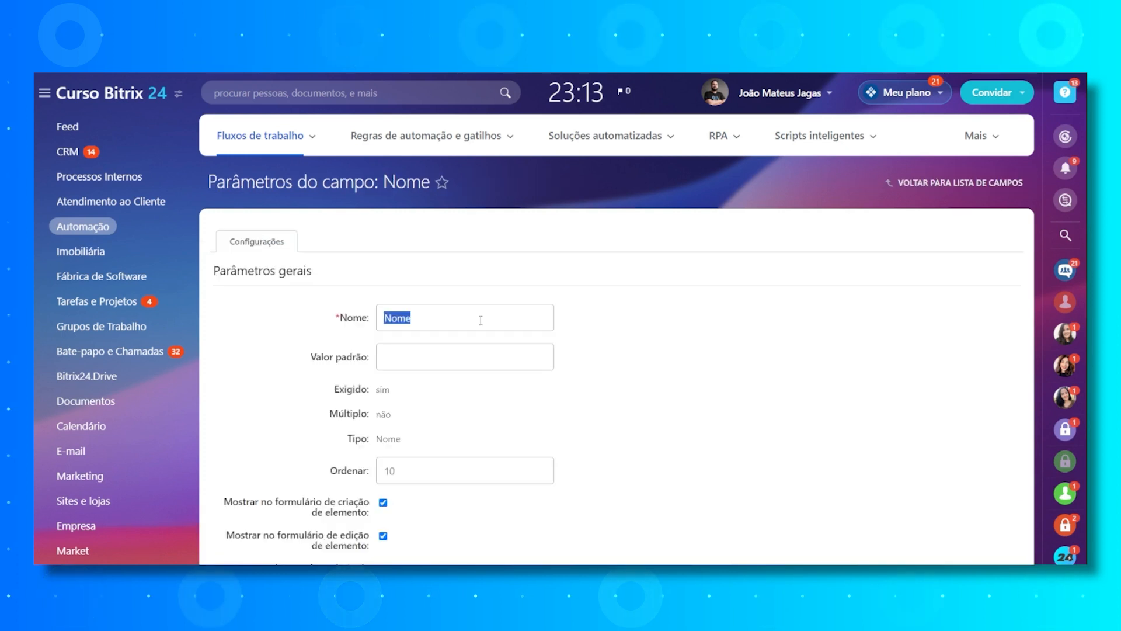
- Rename the field as "Motivo de Solicitação"
text(Motivo de Solicitação)
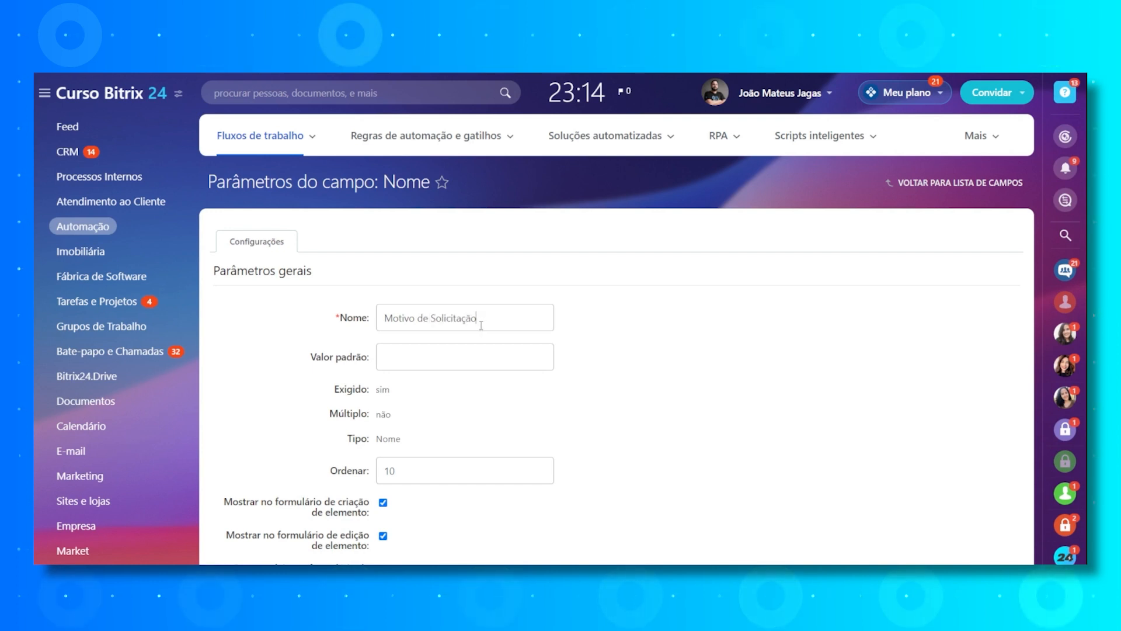
- Replace the field's name with a single period "." and set its default value to "." as well
key(ctrl+a)
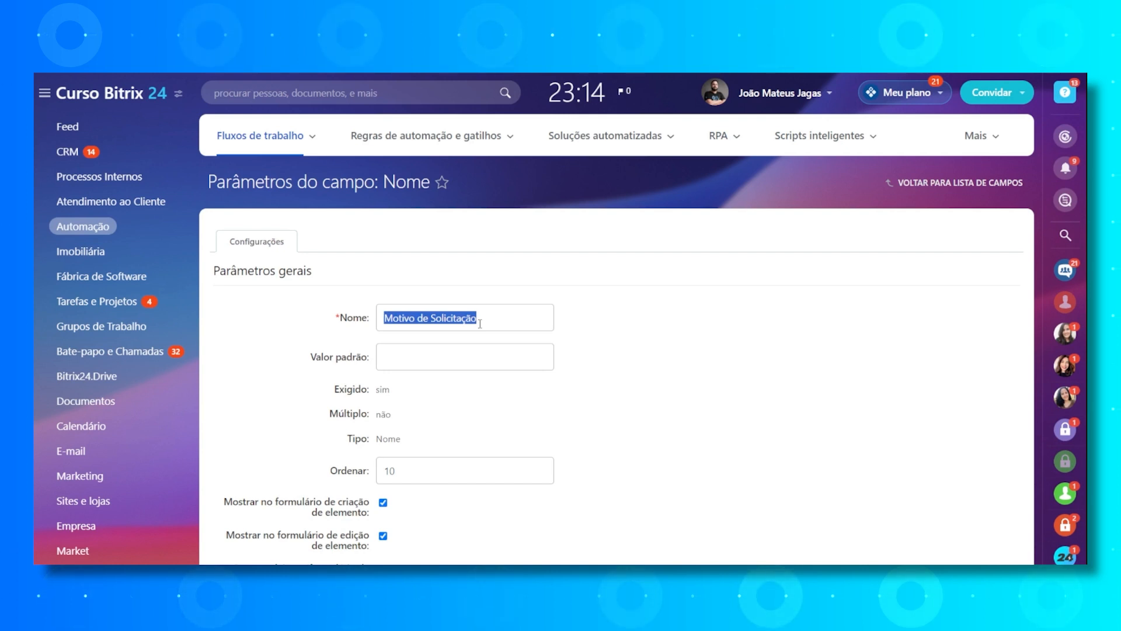
key(BackSpace)
click(423, 361)
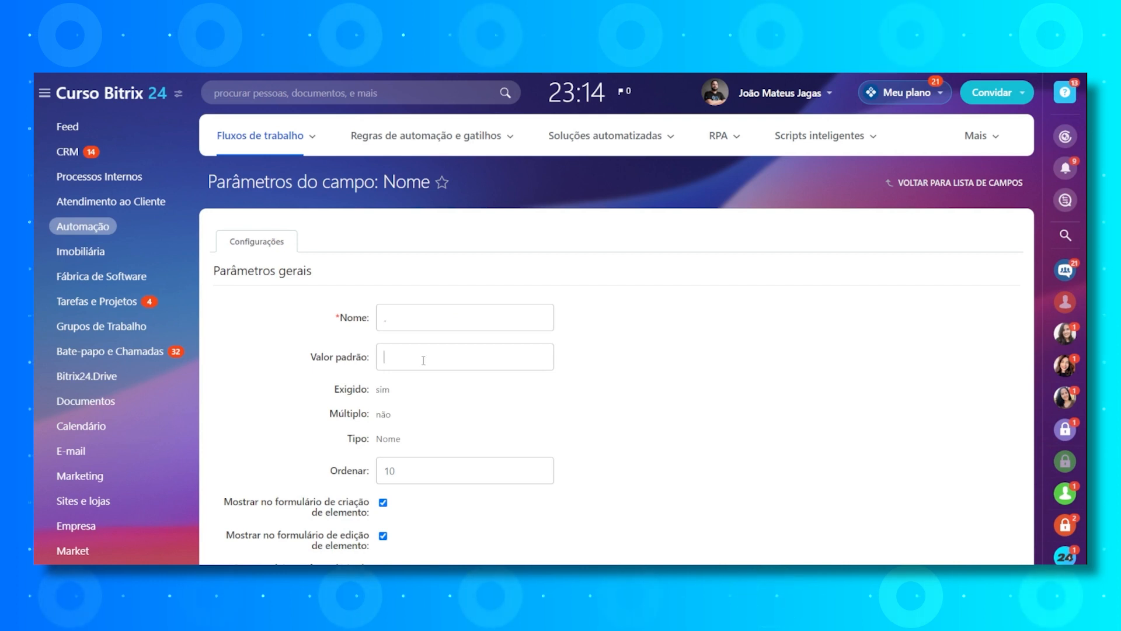
text(.)
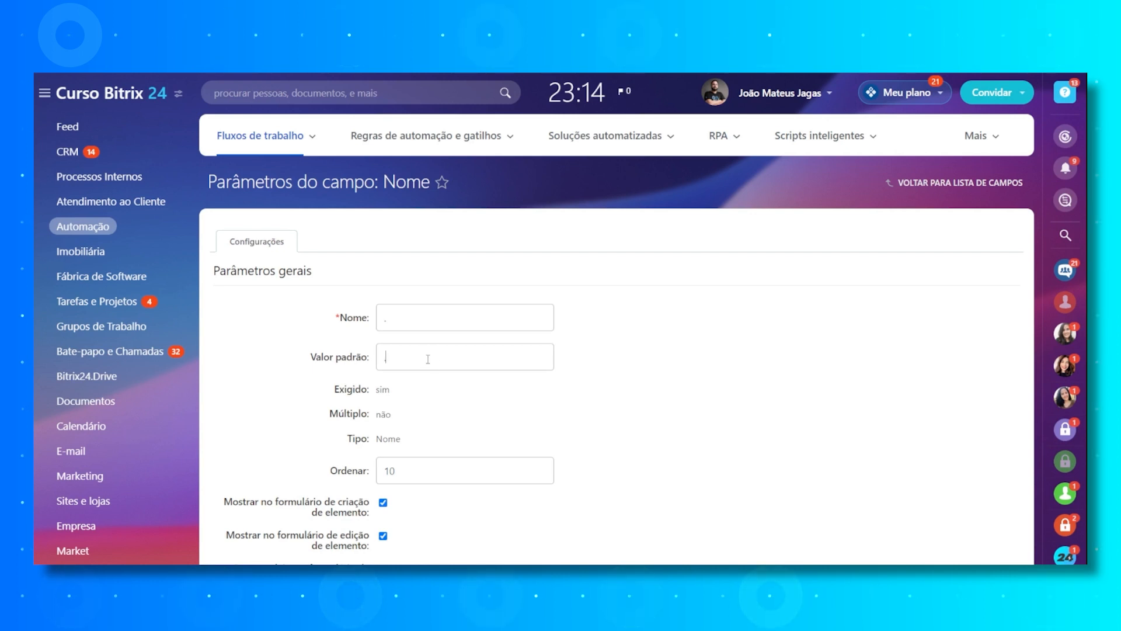
scroll(461, 383, down, 3)
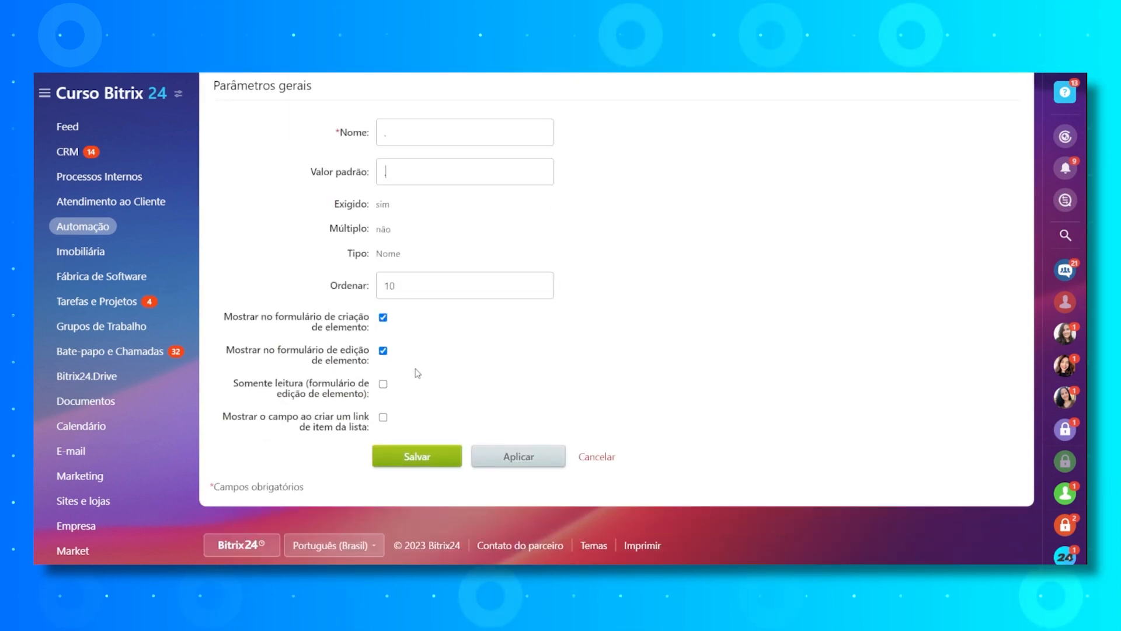
click(377, 141)
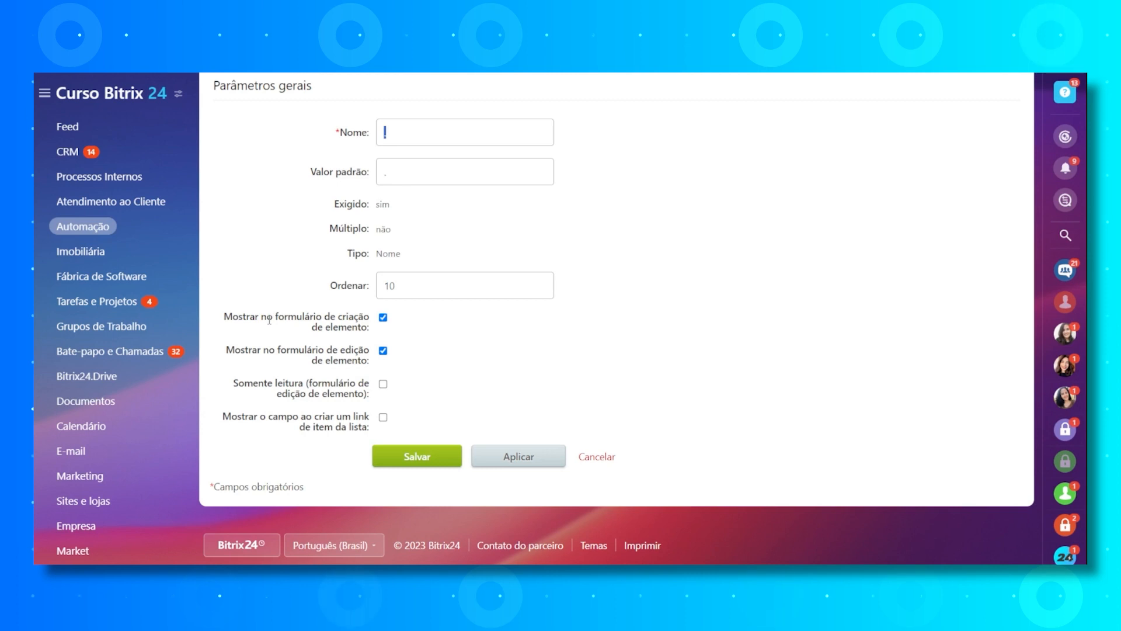
- Hide the field from the creation and edit forms, enable edit-form read-only and showing it when creating a list item link, and save
drag(224, 316, 368, 337)
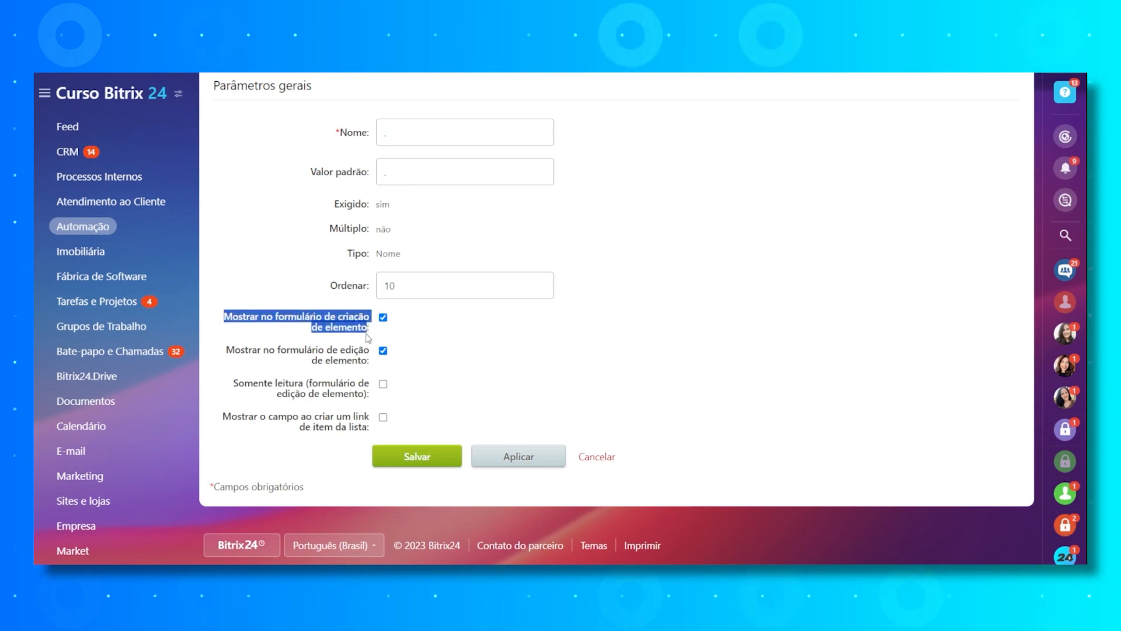
click(383, 318)
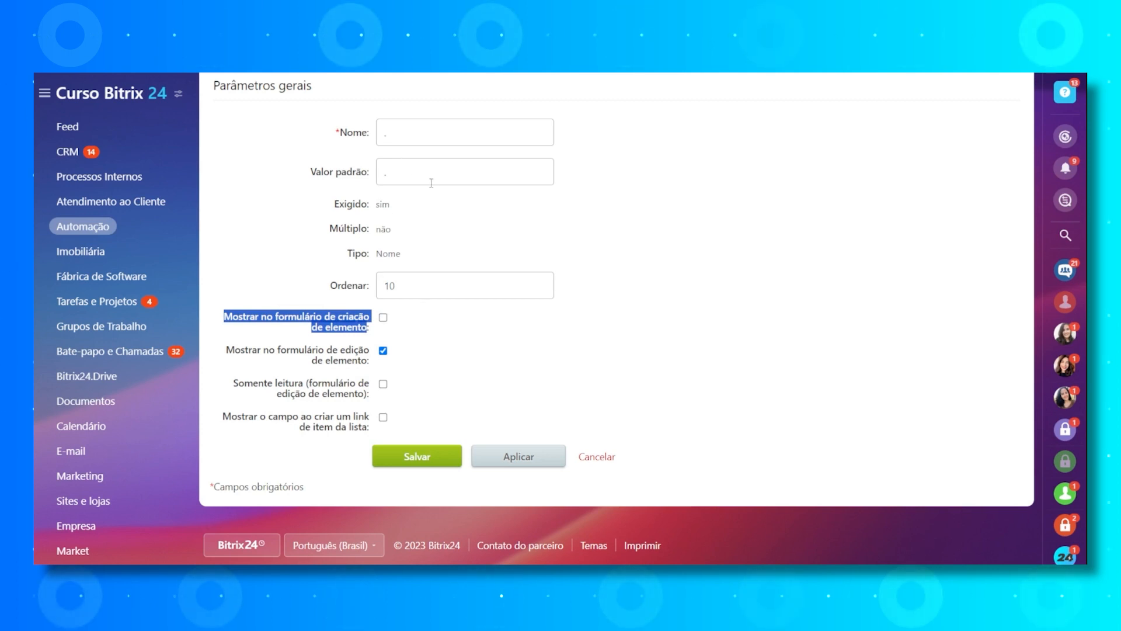
click(383, 351)
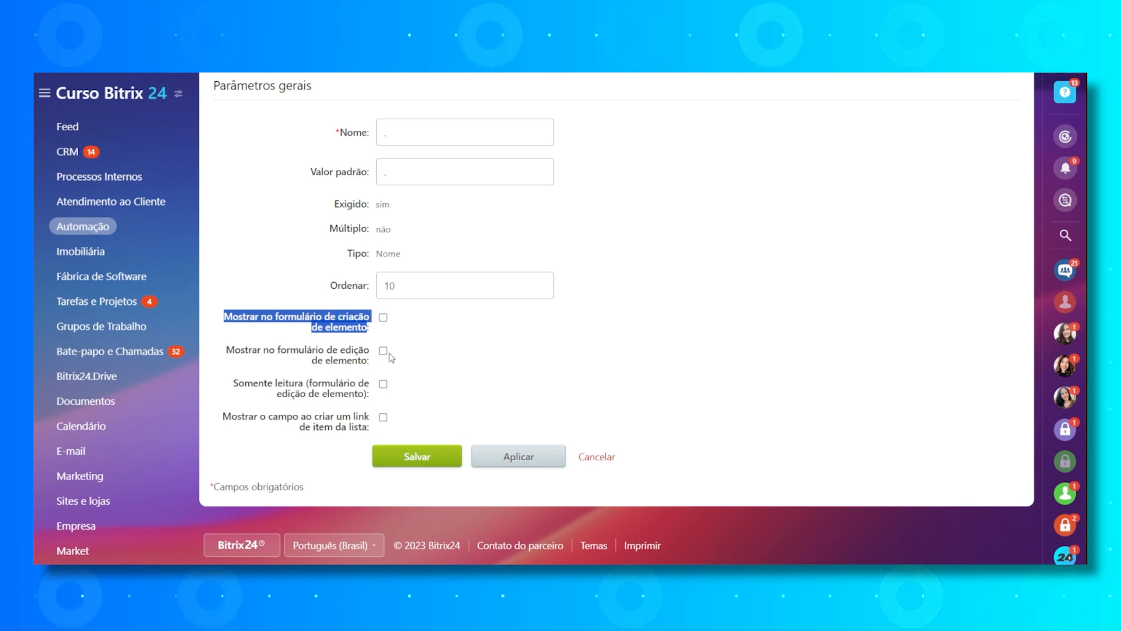
click(383, 384)
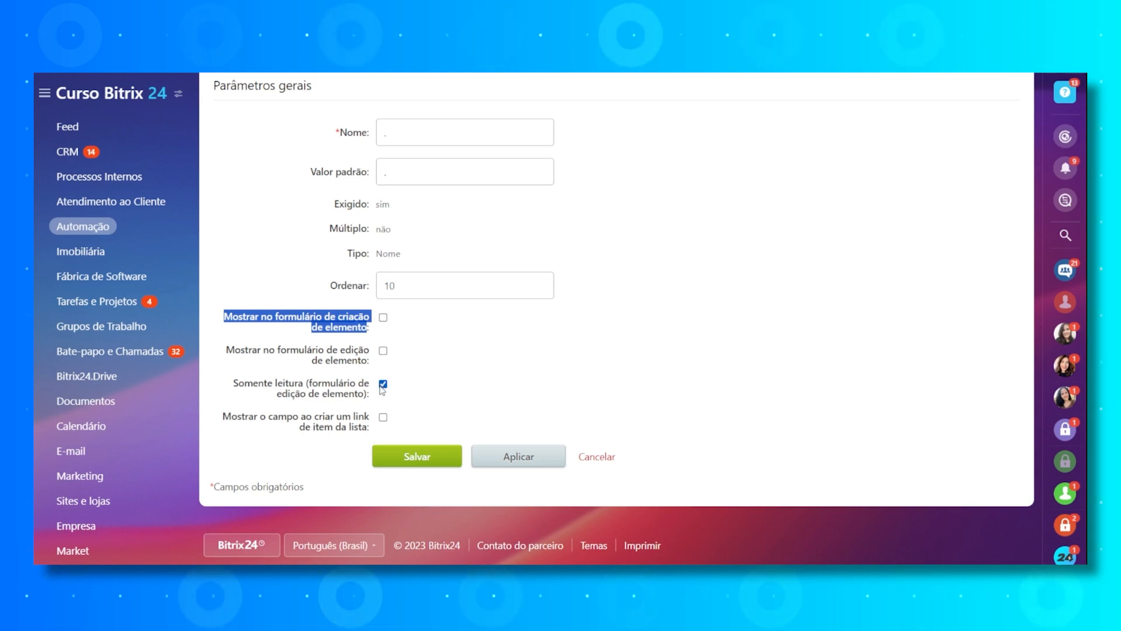
drag(239, 383, 344, 389)
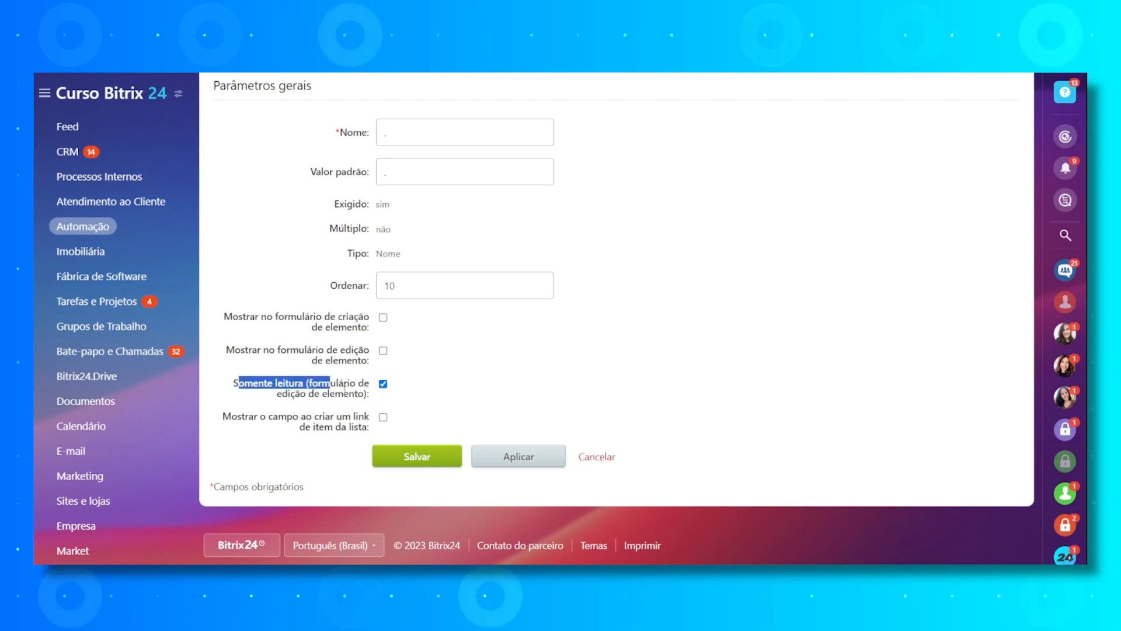
click(383, 418)
double_click(400, 130)
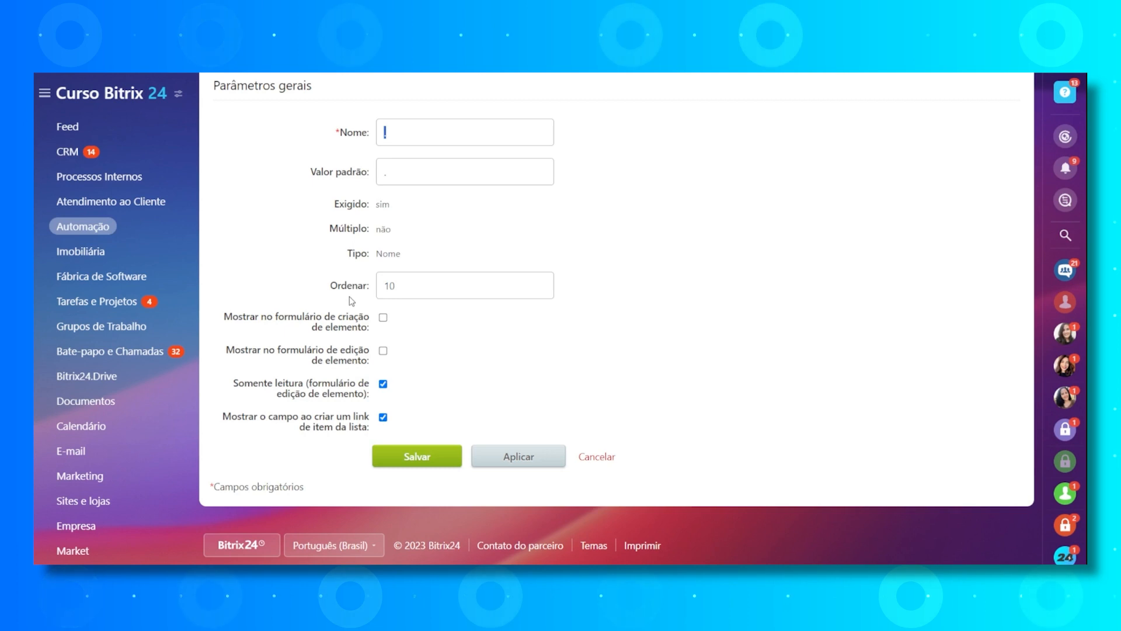
click(400, 455)
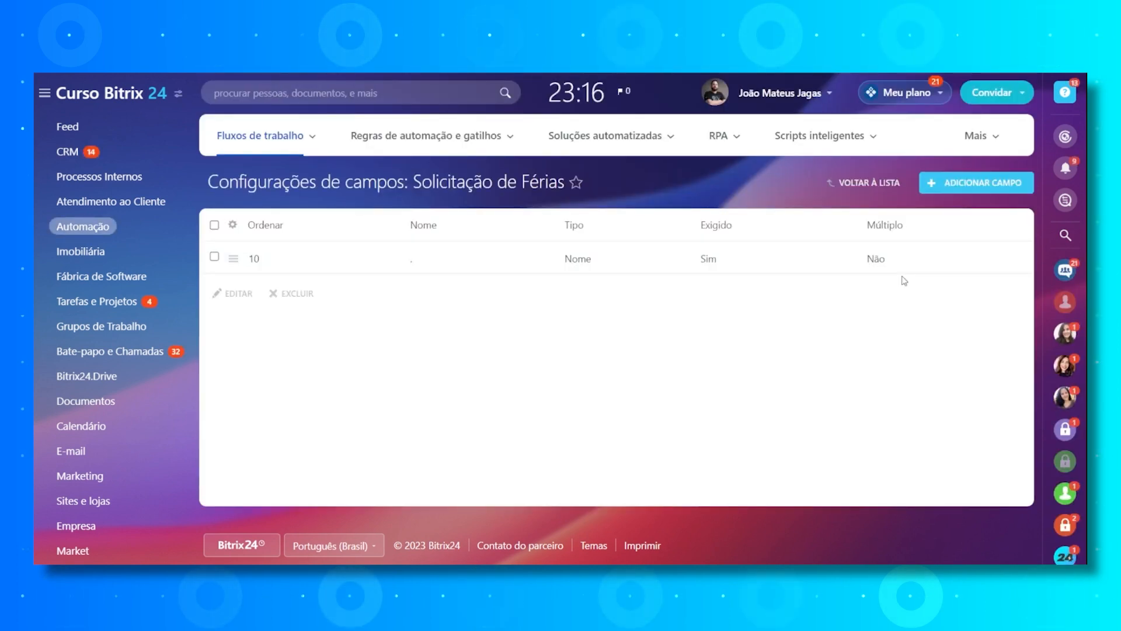
- Add a new field named "Data da Início" of type Data with sort order 10
click(970, 188)
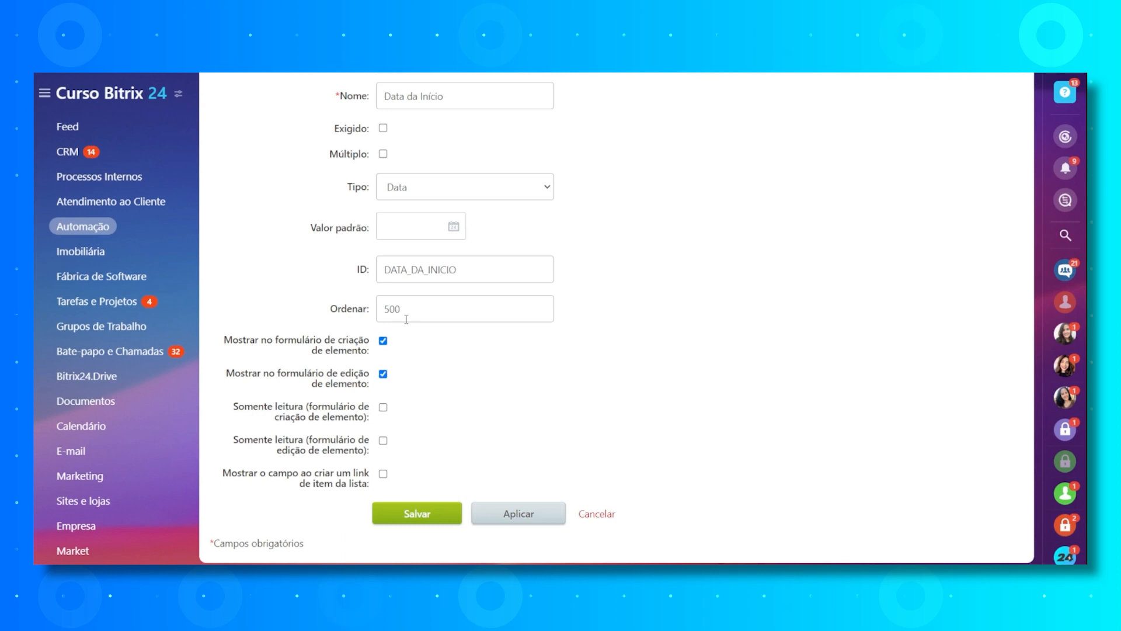
scroll(405, 319, up, 2)
click(455, 208)
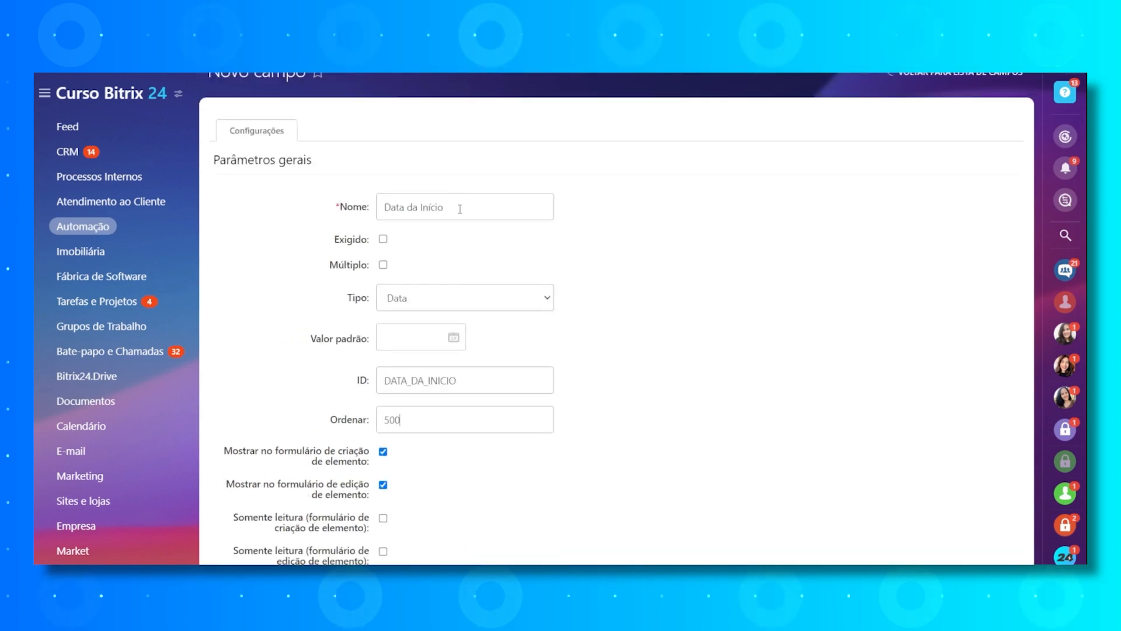
drag(455, 208, 313, 196)
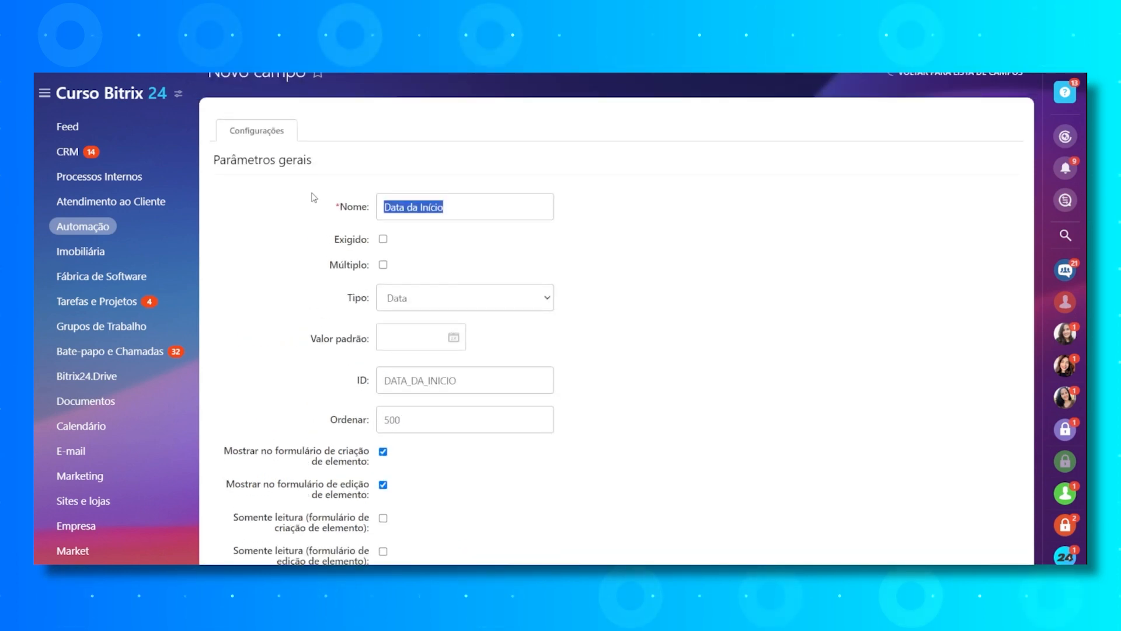
scroll(531, 299, down, 3)
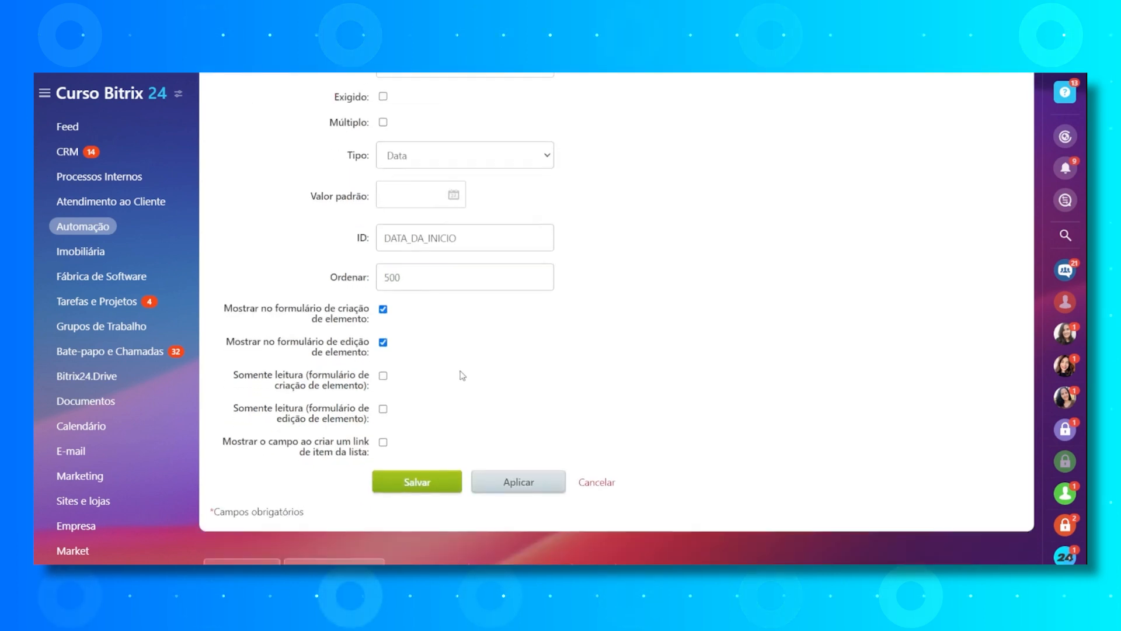
drag(409, 253, 377, 265)
text(10)
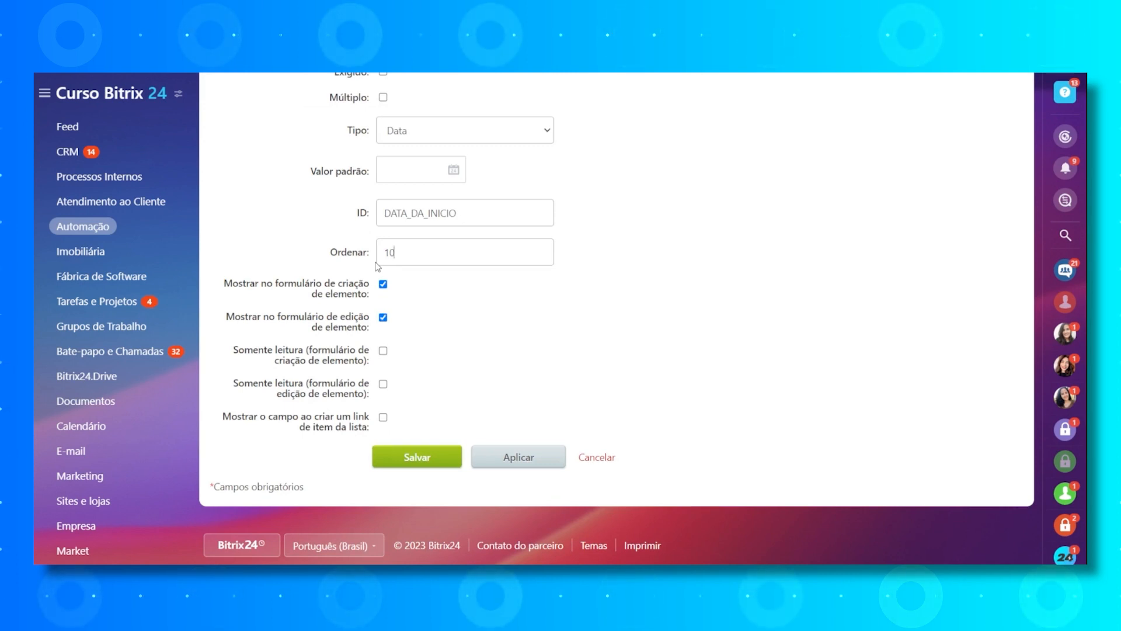
scroll(469, 138, up, 2)
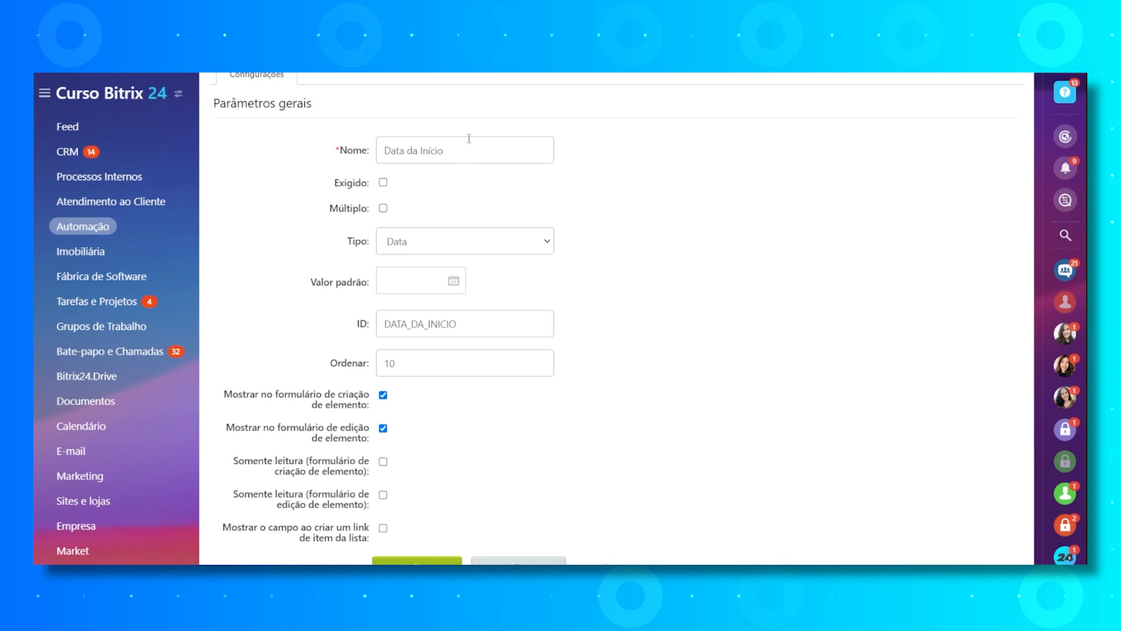
scroll(425, 240, down, 2)
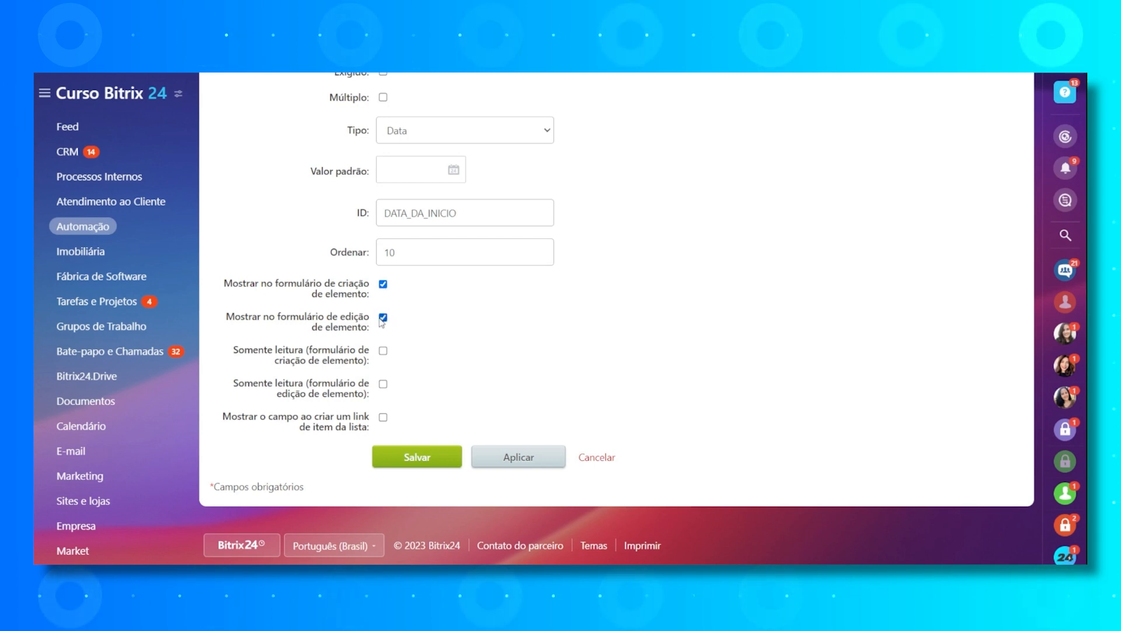
- Try making the "Data da Início" field read-only in the element creation form
click(383, 353)
drag(253, 351, 335, 360)
drag(278, 317, 371, 325)
drag(273, 351, 309, 360)
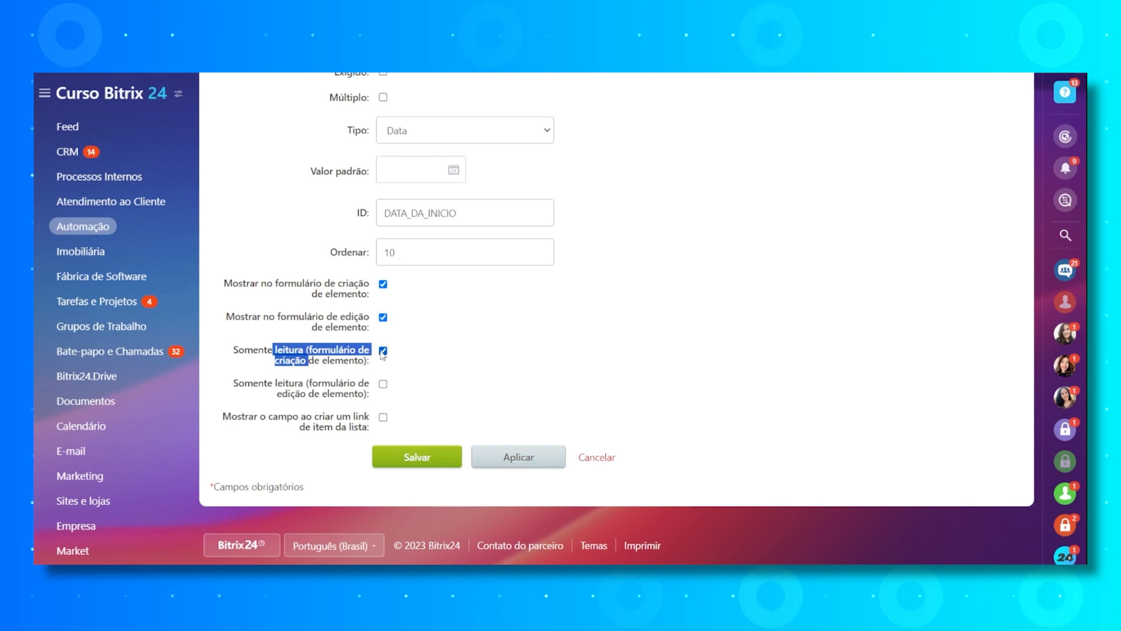
click(385, 389)
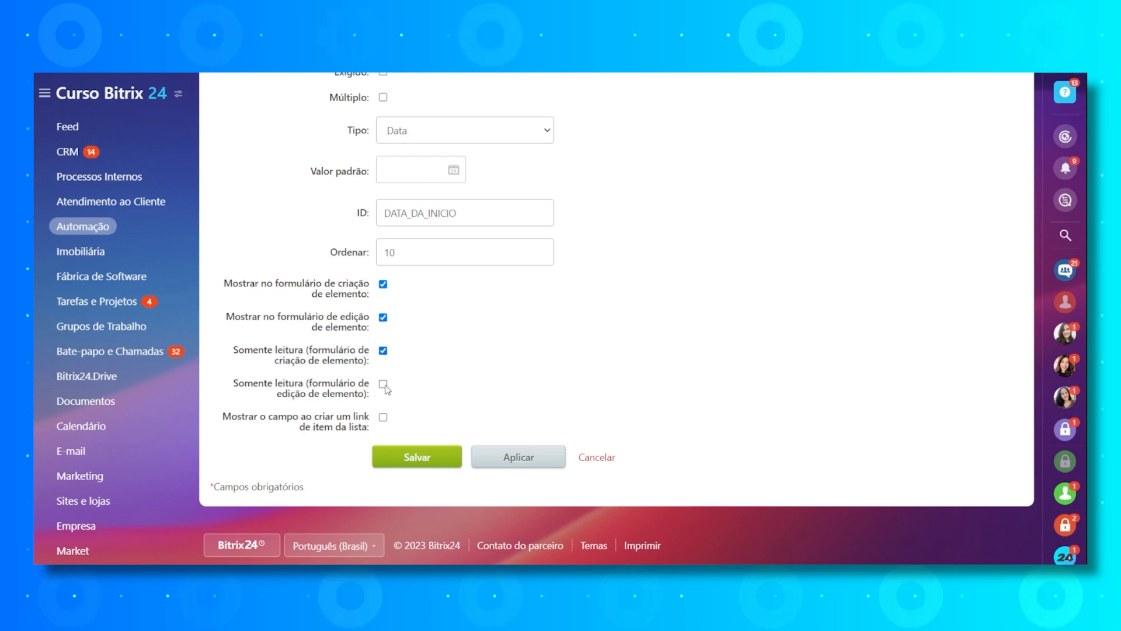
click(383, 350)
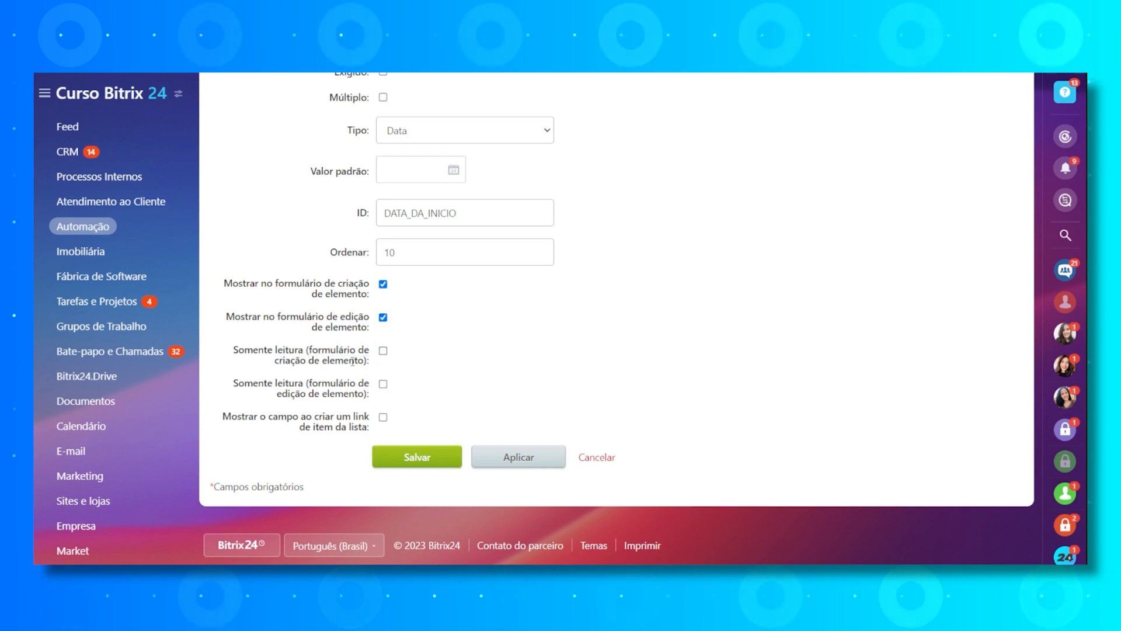
- Make the "Data da Início" field read-only in the element edit form and save the field
drag(322, 352, 306, 397)
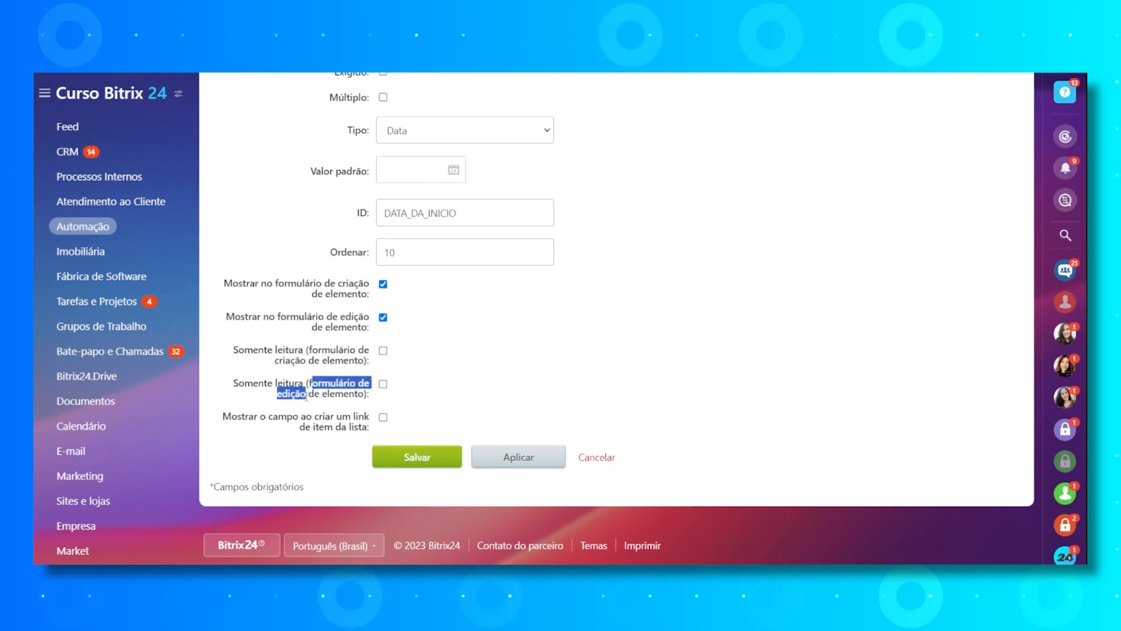
click(383, 384)
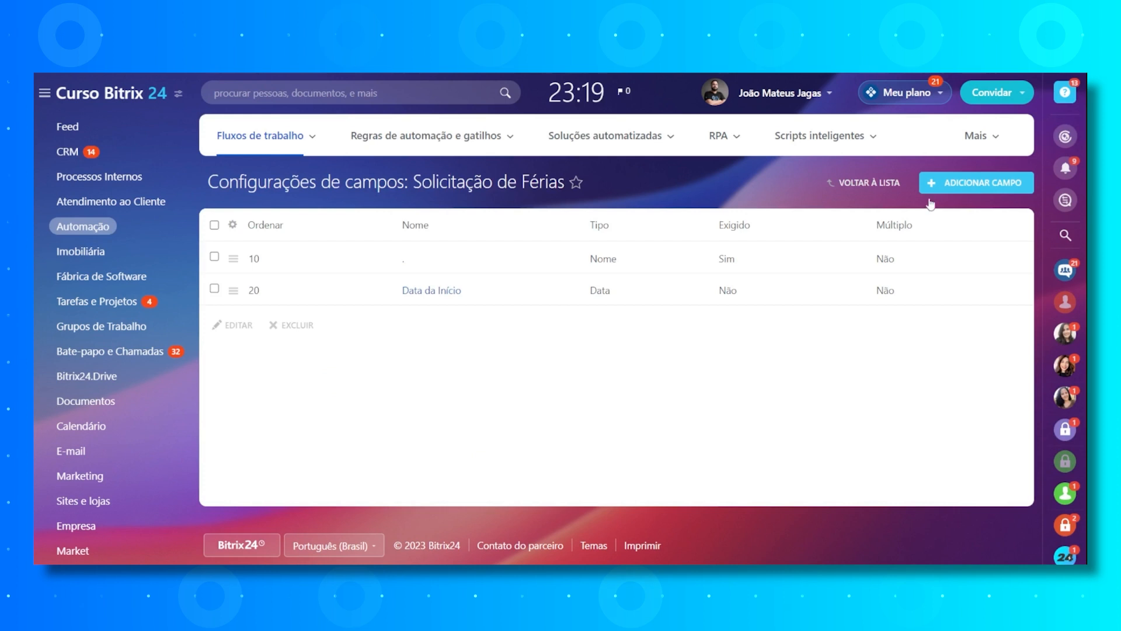
- Leave the field settings and create a new sequential business process template for the "Solicitação de Férias" workflow
click(863, 182)
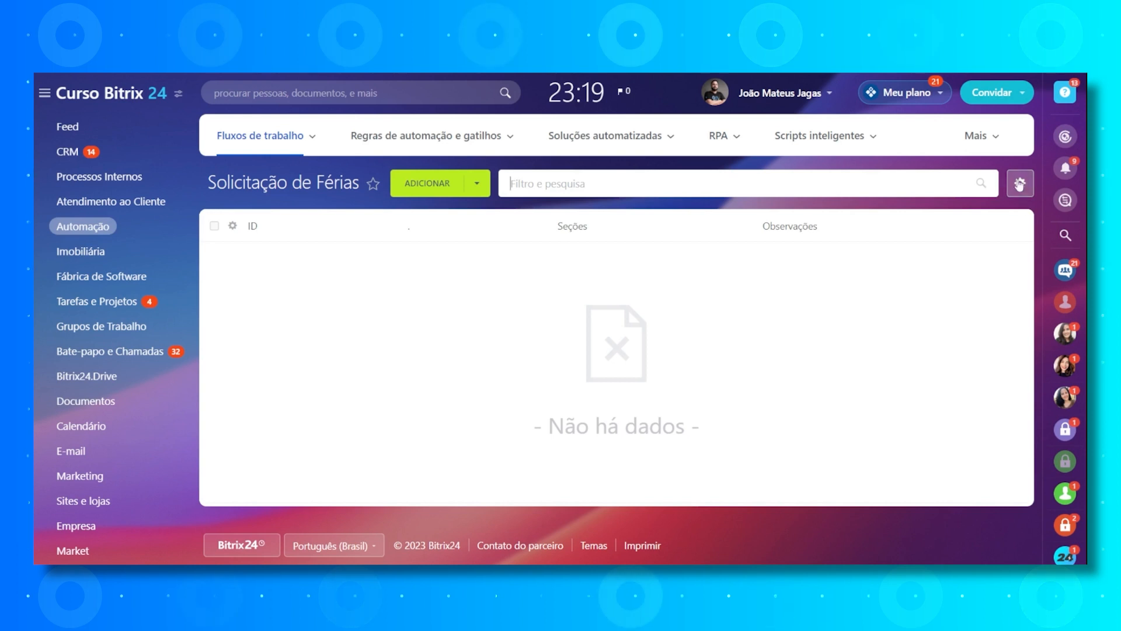
click(1020, 186)
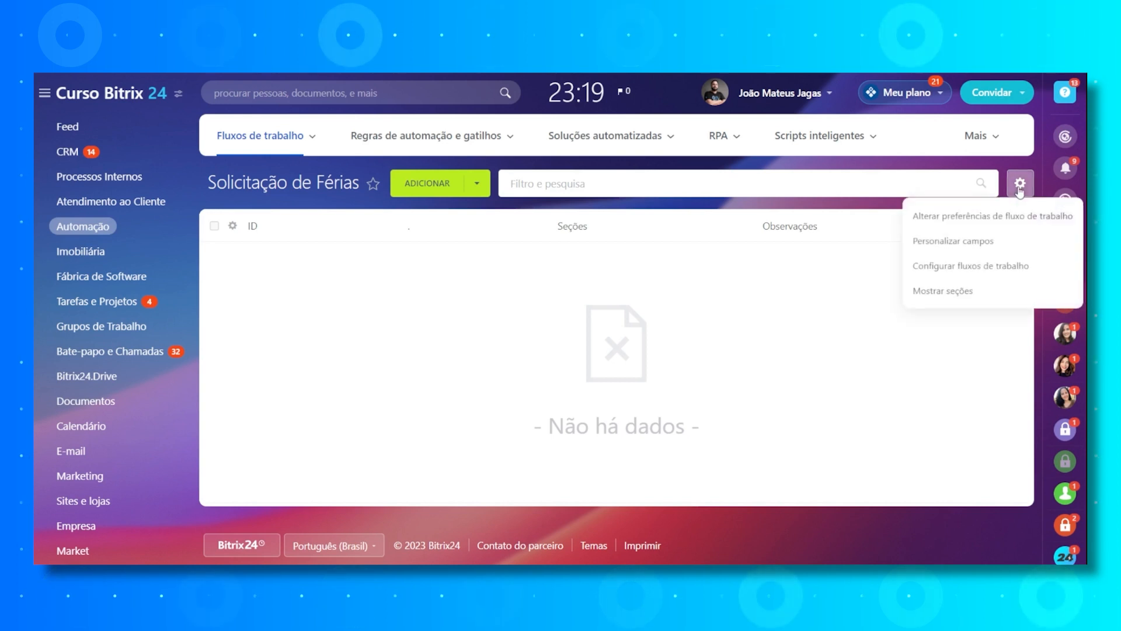
click(967, 270)
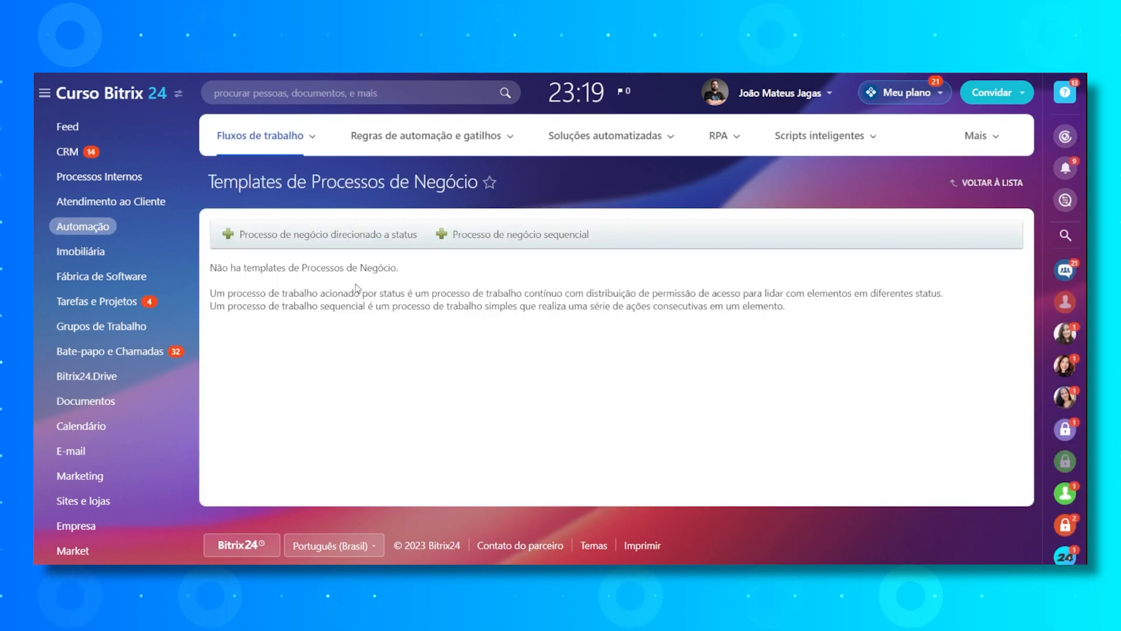
click(503, 241)
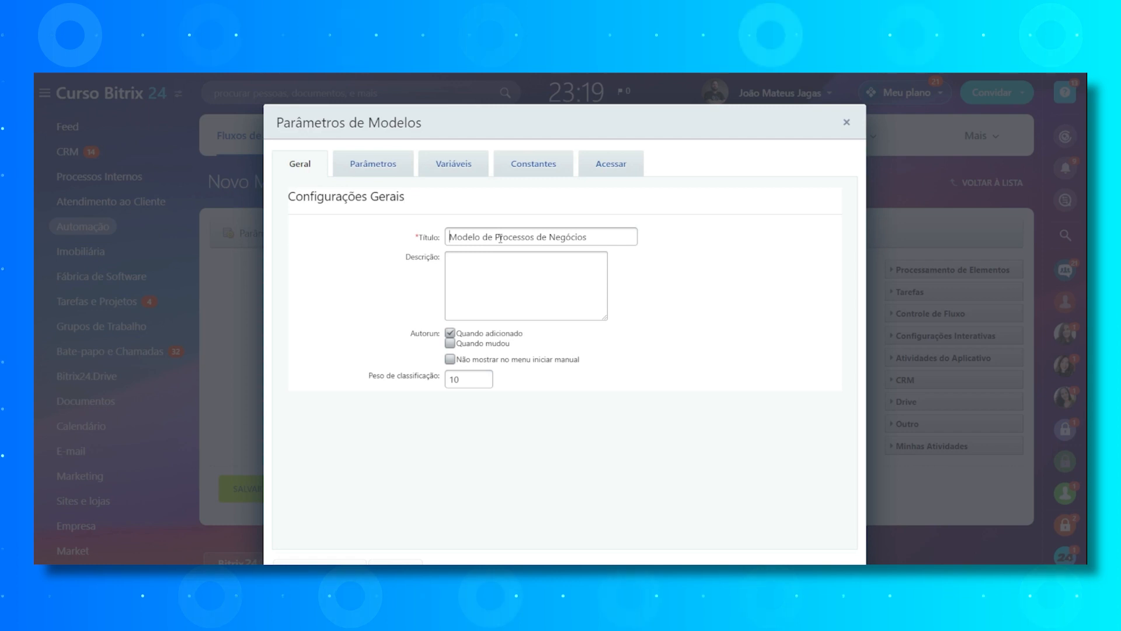
- Disable the "Quando adicionado" autorun option in the template's general settings and save the parameters
triple_click(500, 239)
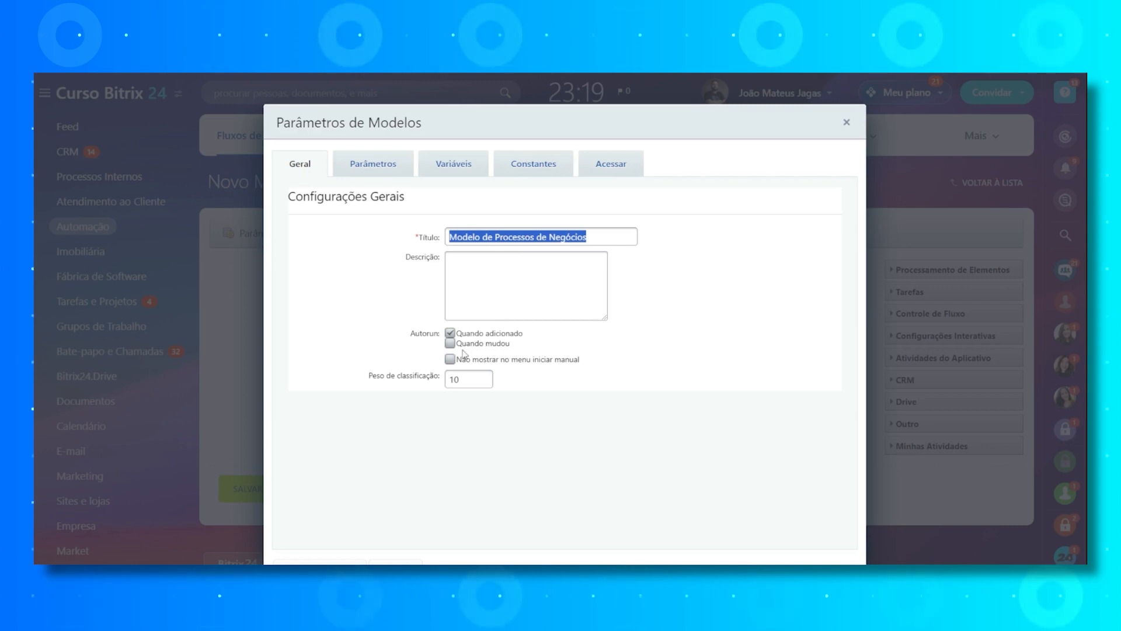
click(450, 336)
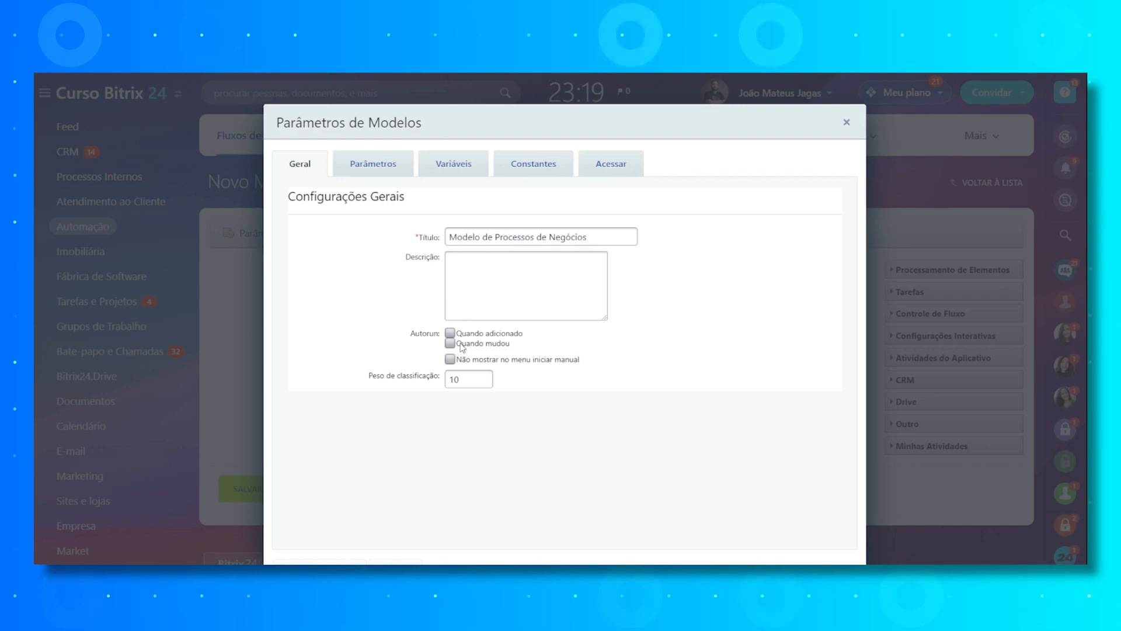
click(329, 560)
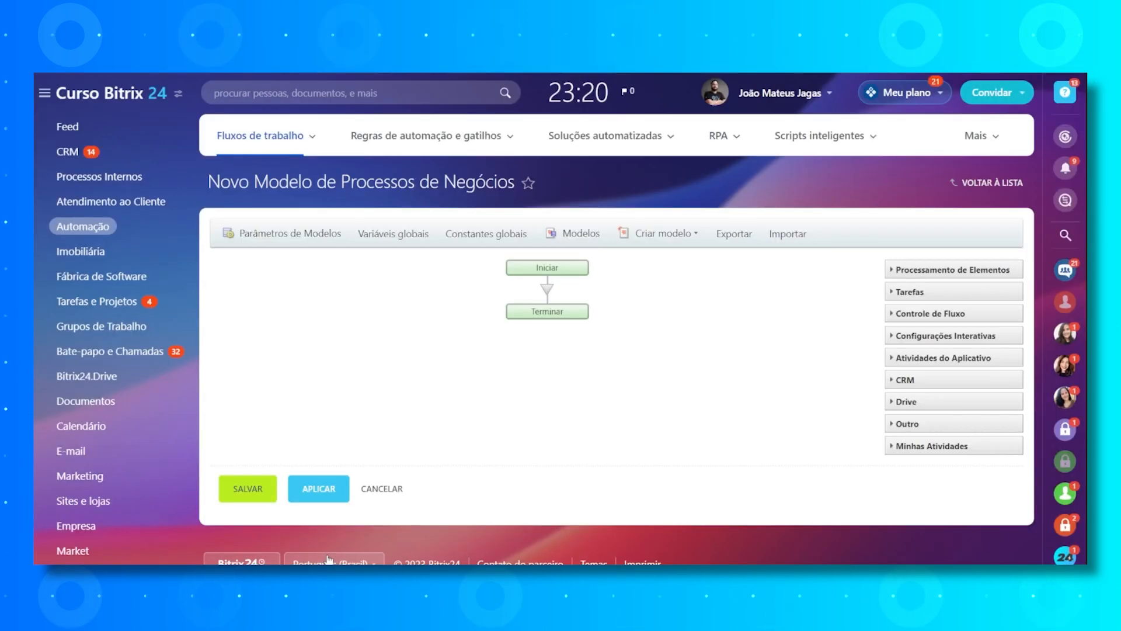
- Insert an "Aprovar elemento" task between the Iniciar and Terminar blocks of the process
click(547, 291)
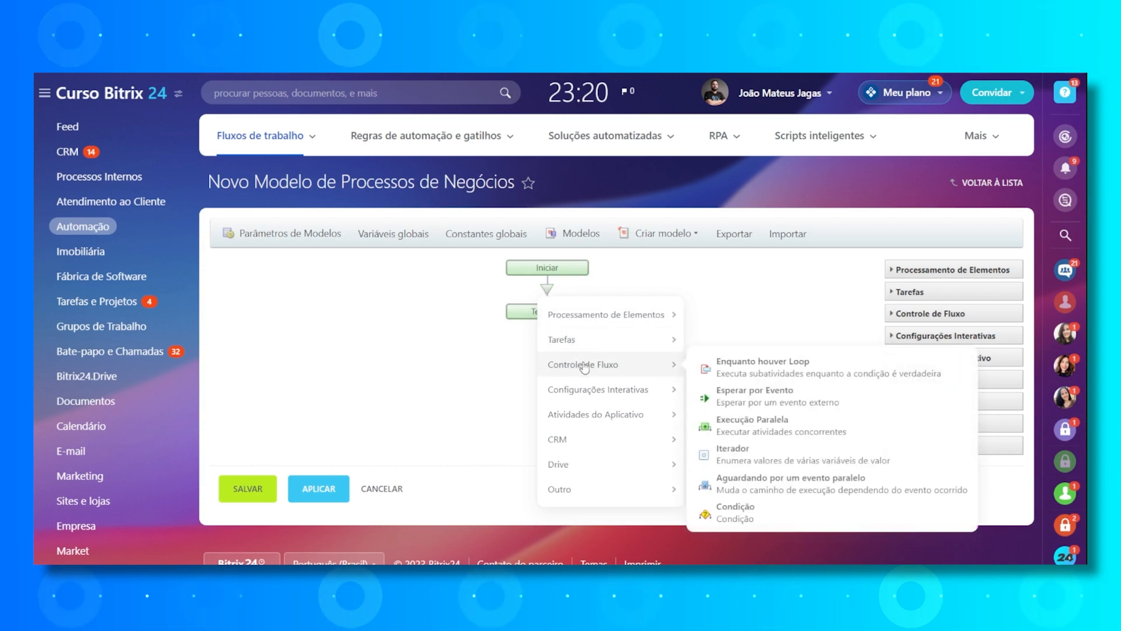
mouse_move(607, 345)
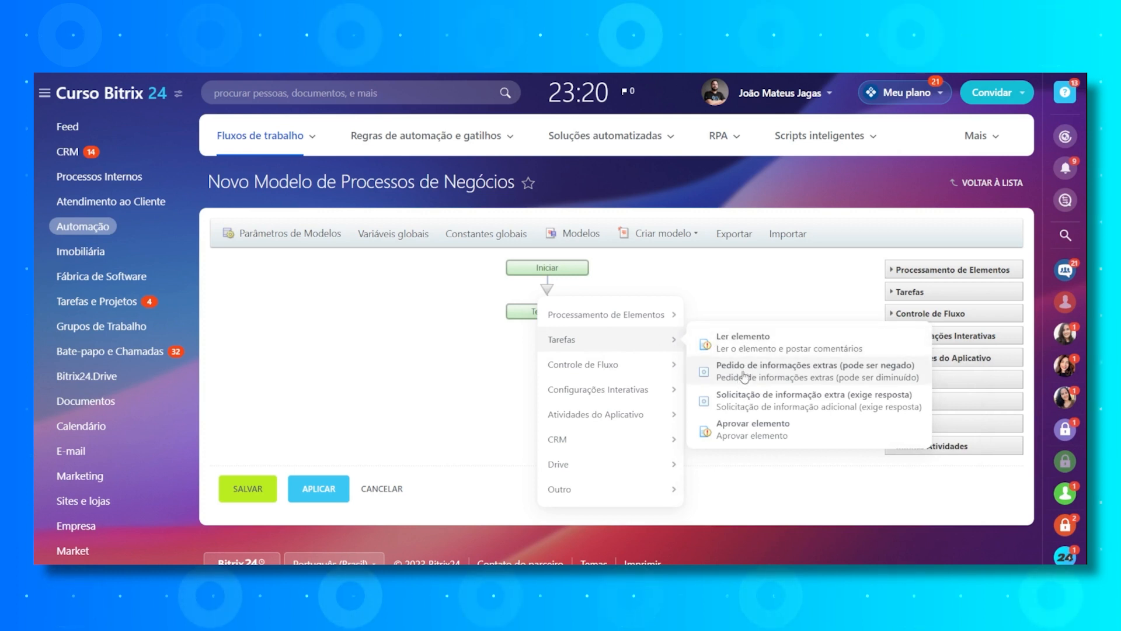
click(734, 435)
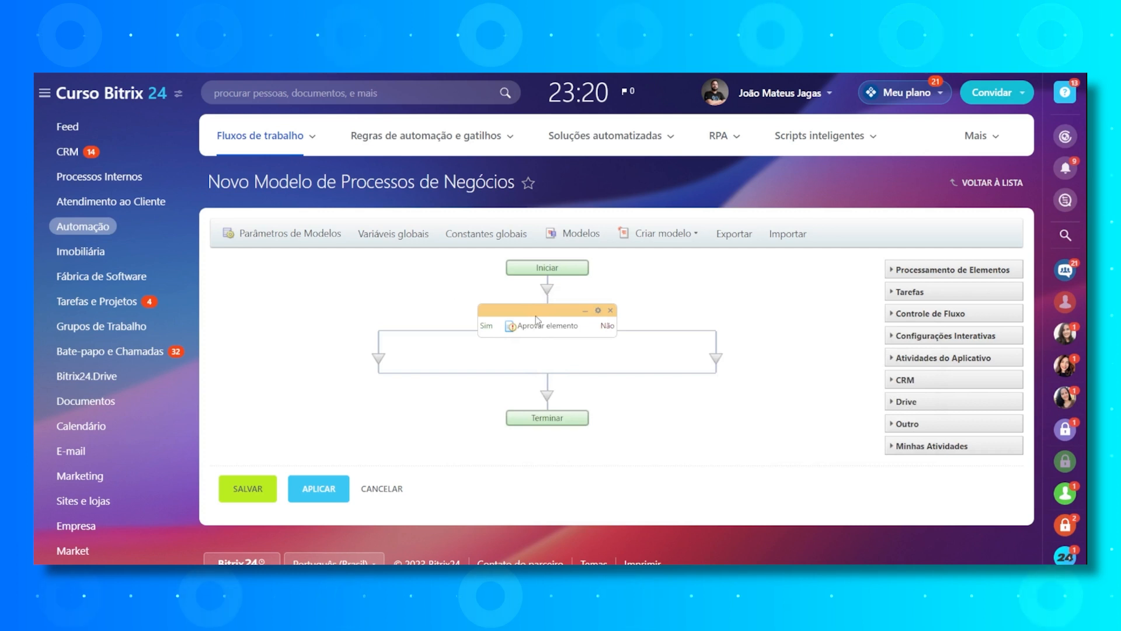
click(379, 367)
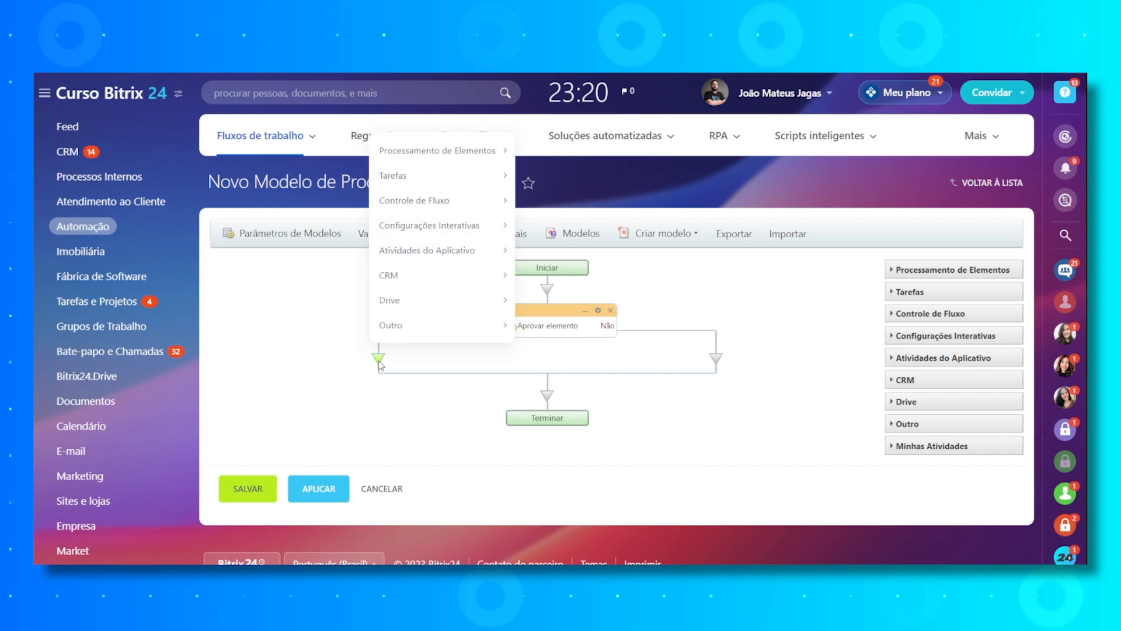
click(716, 359)
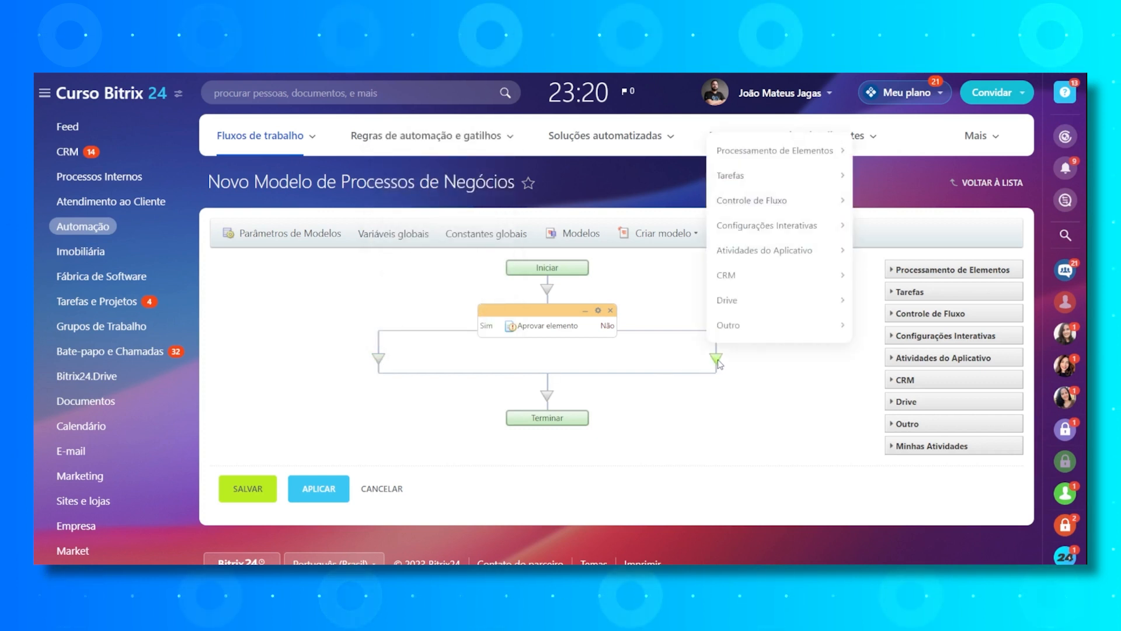
click(437, 331)
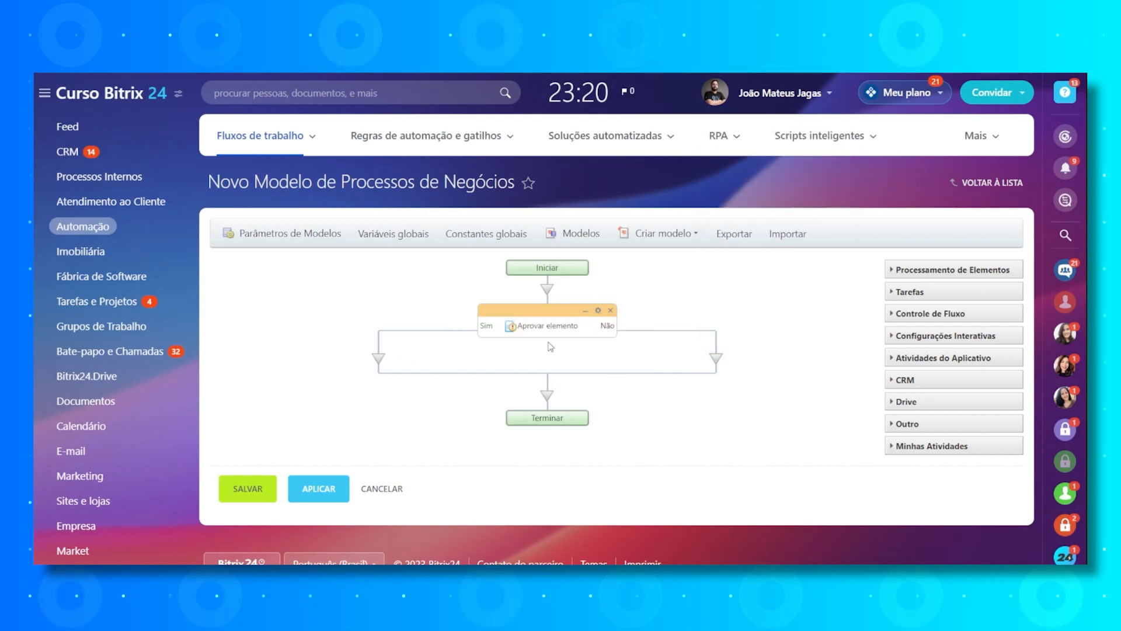
- Add an "Adicionar postagem" activity to the Sim branch of the "Aprovar elemento" task
click(378, 359)
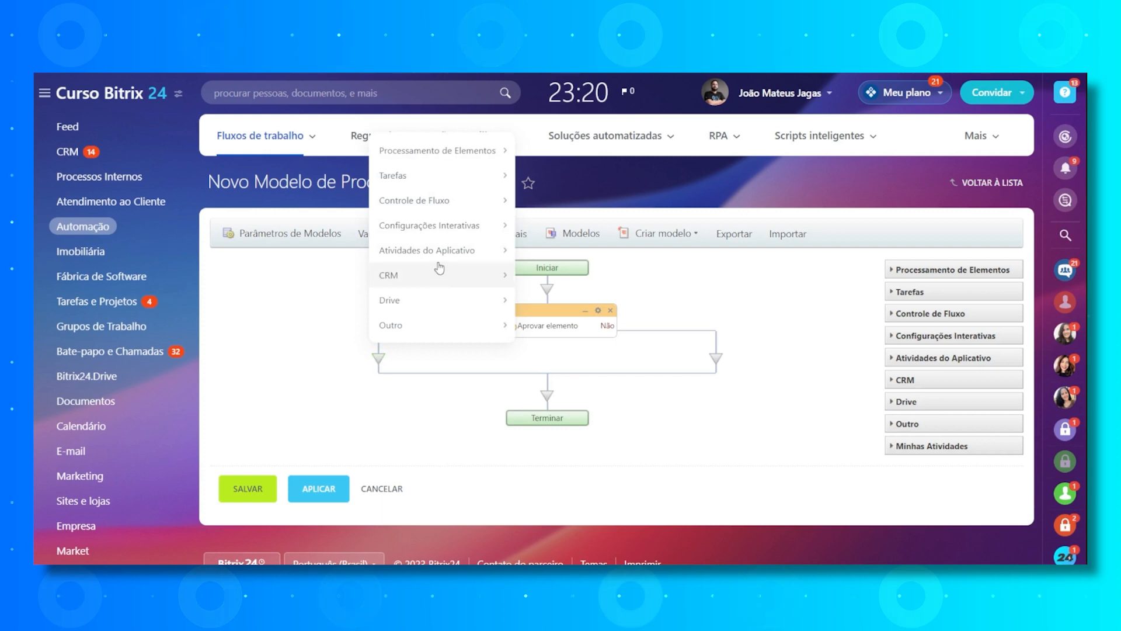
mouse_move(441, 234)
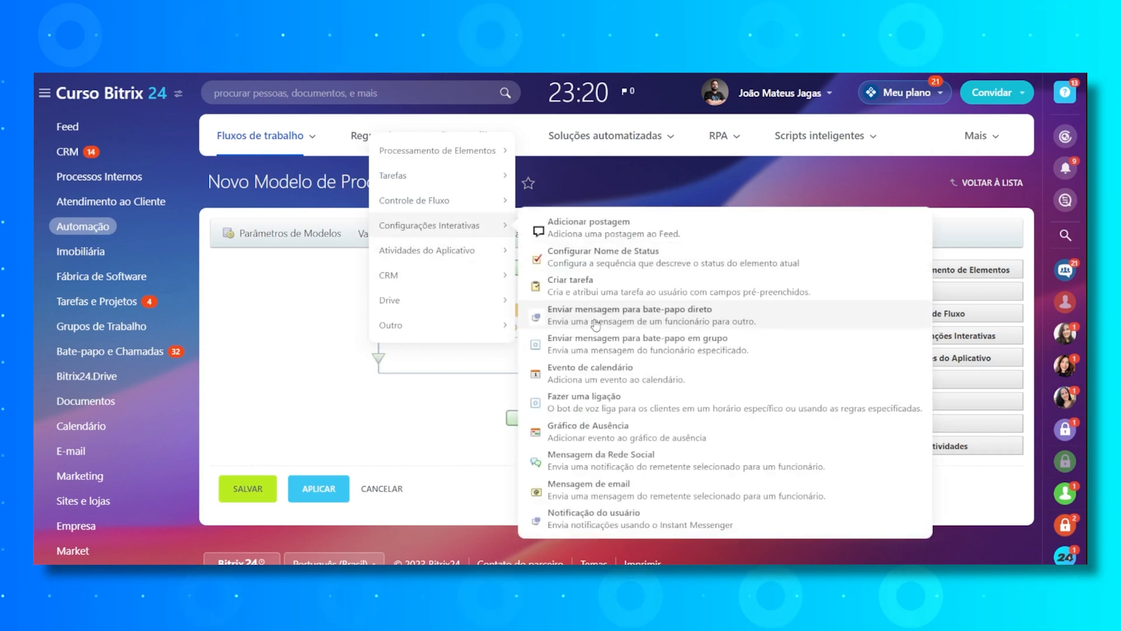
drag(592, 321, 601, 461)
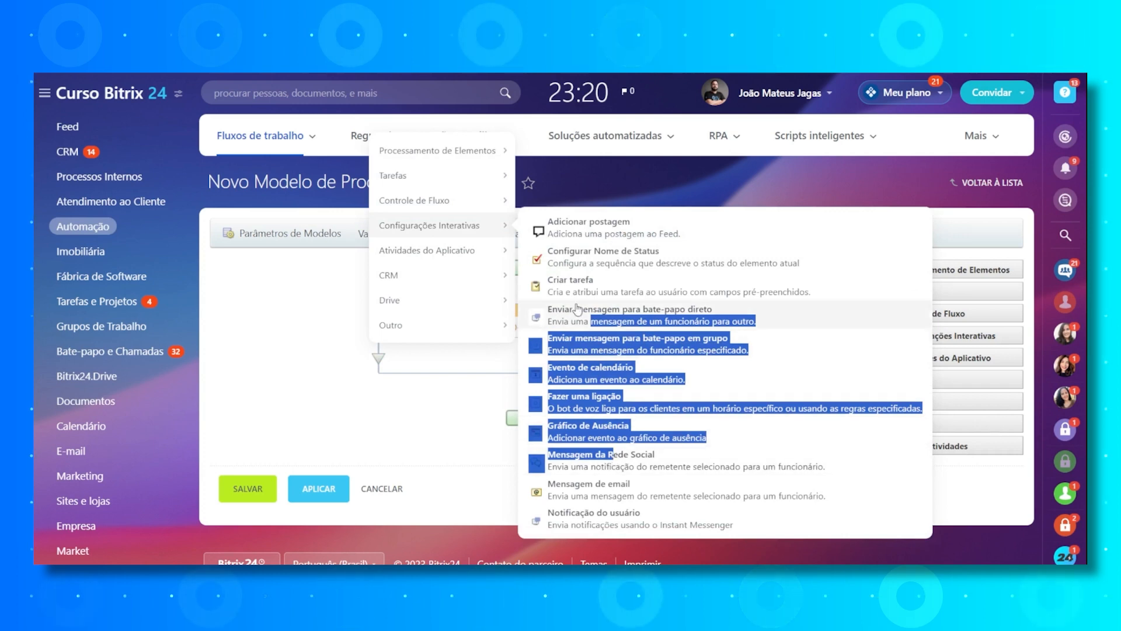
click(590, 237)
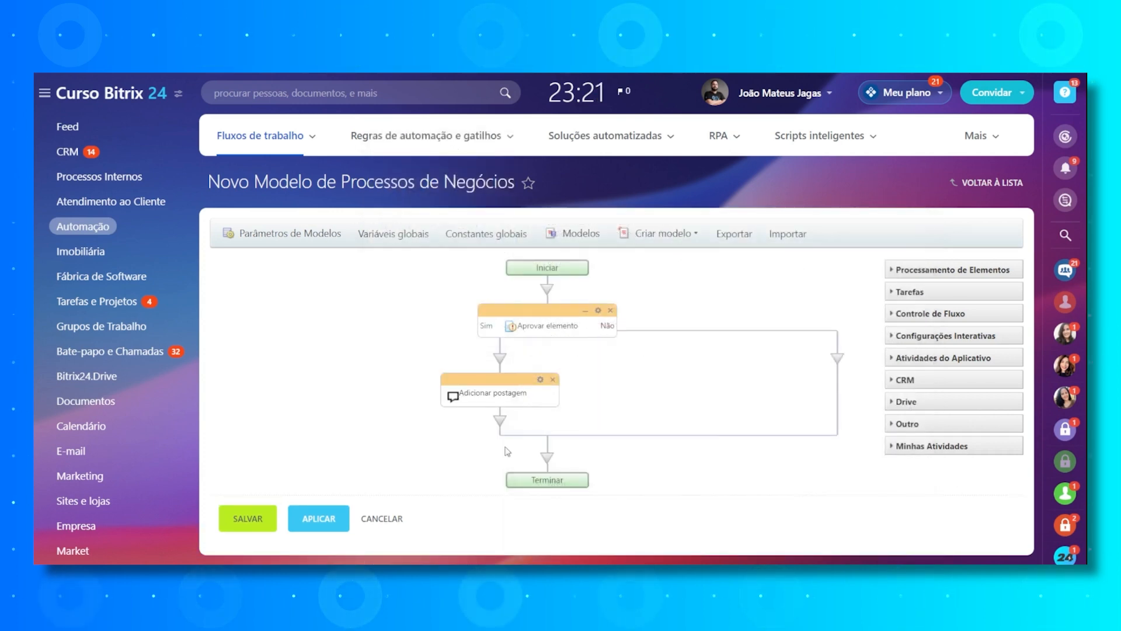
- Insert a "Gráfico de Ausência" activity after "Adicionar postagem" in the Sim branch
click(501, 420)
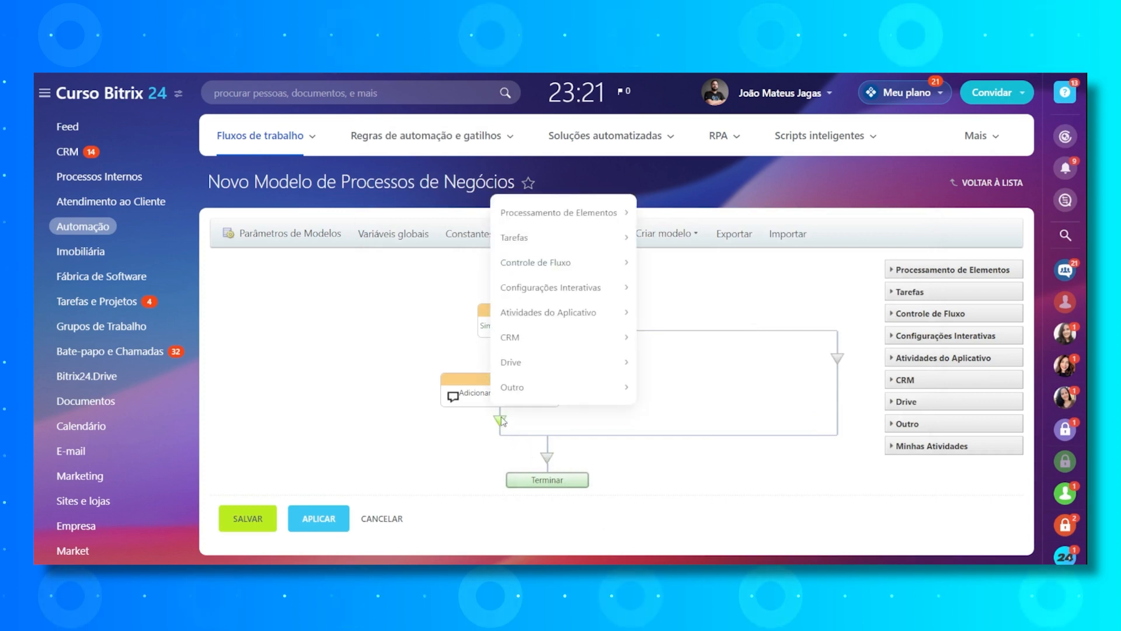
mouse_move(555, 289)
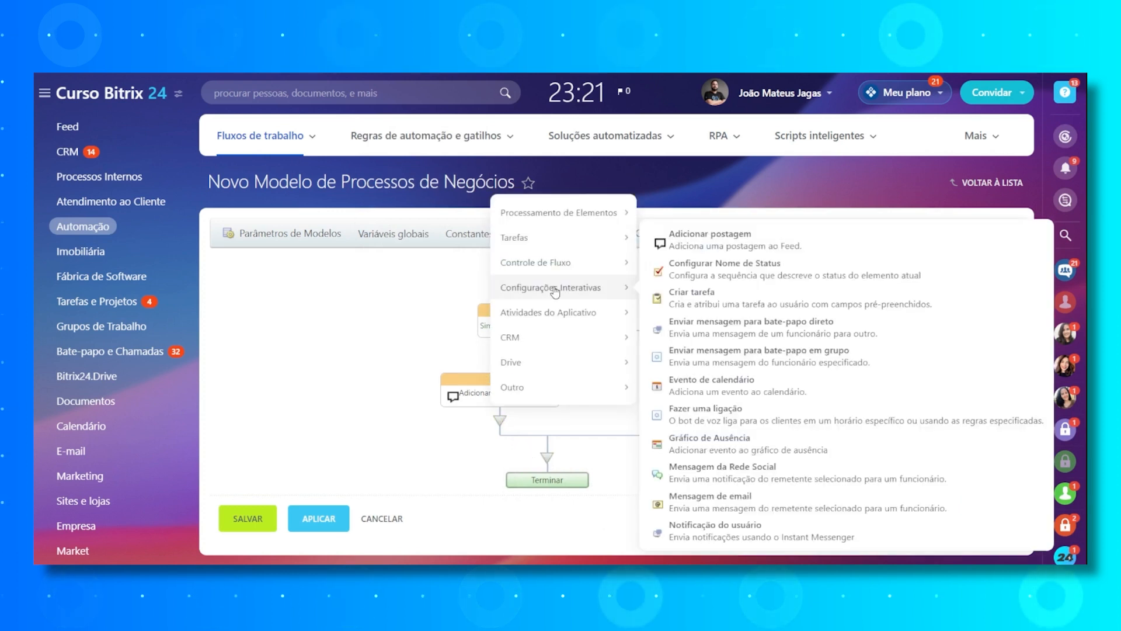
click(727, 447)
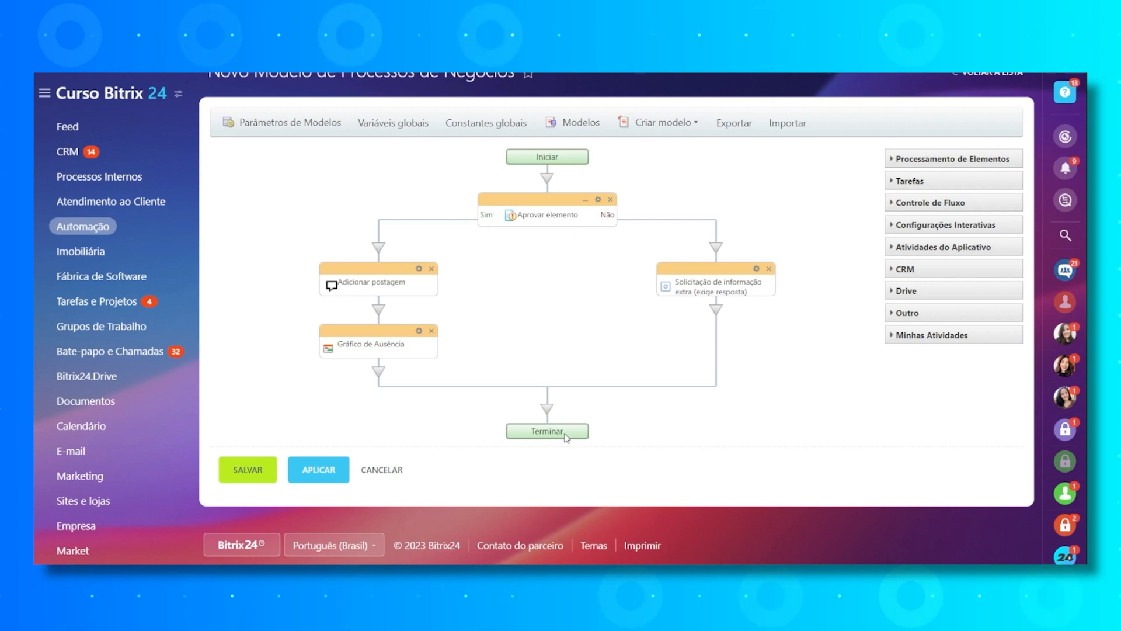
scroll(478, 303, up, 3)
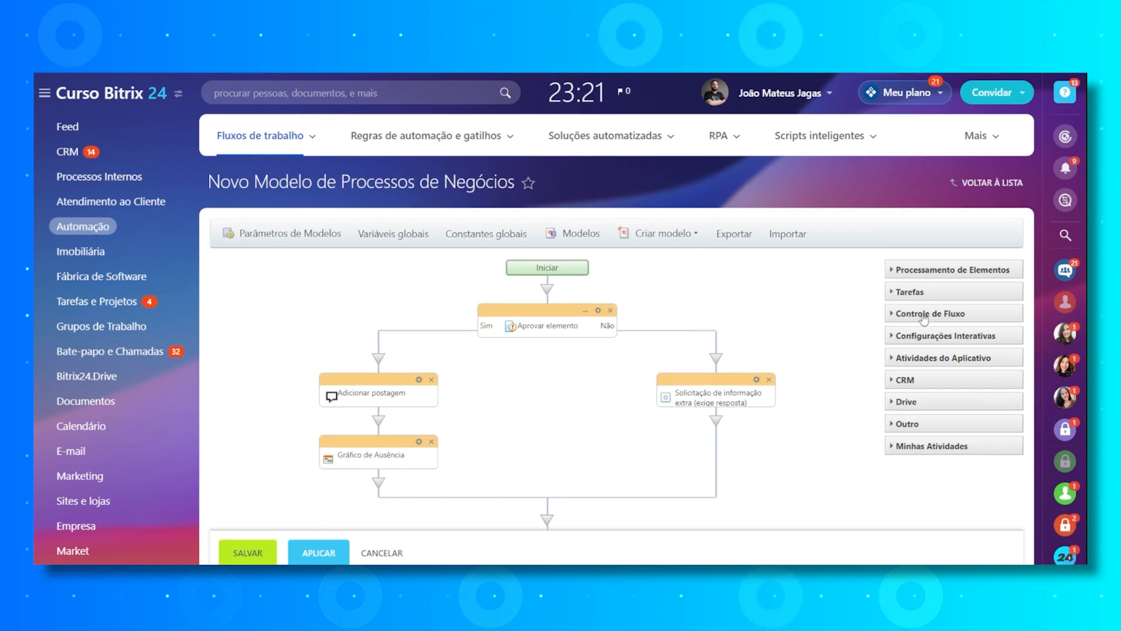
- Go to the workflow list and examine the business process template of the "Viagem de Negócios" workflow as an example
mouse_move(272, 144)
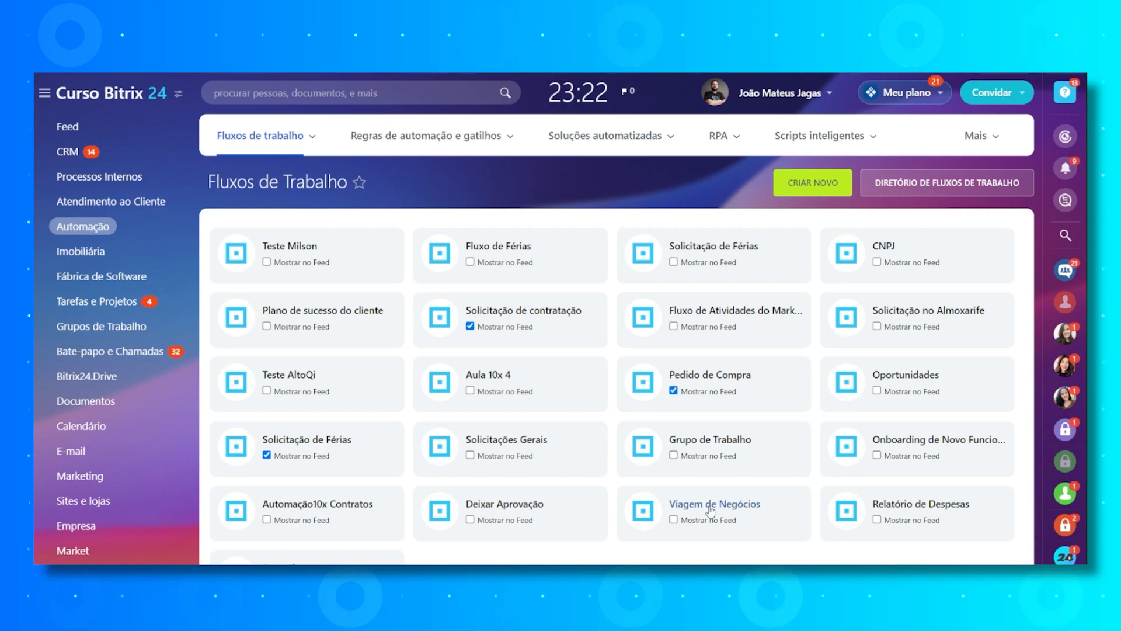
scroll(718, 509, down, 2)
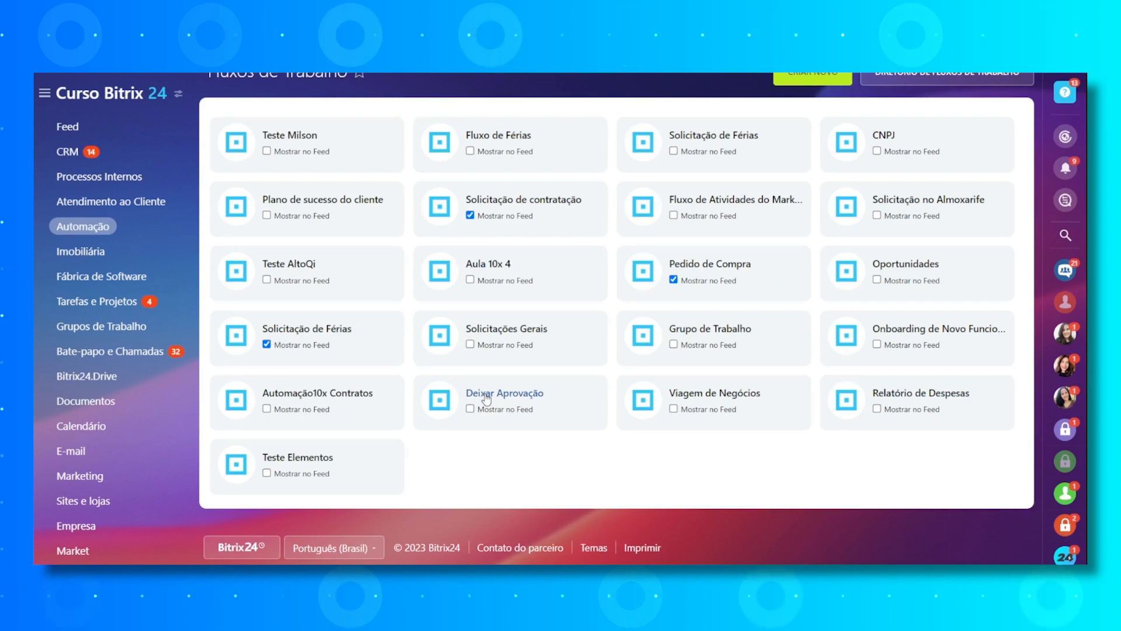
click(702, 398)
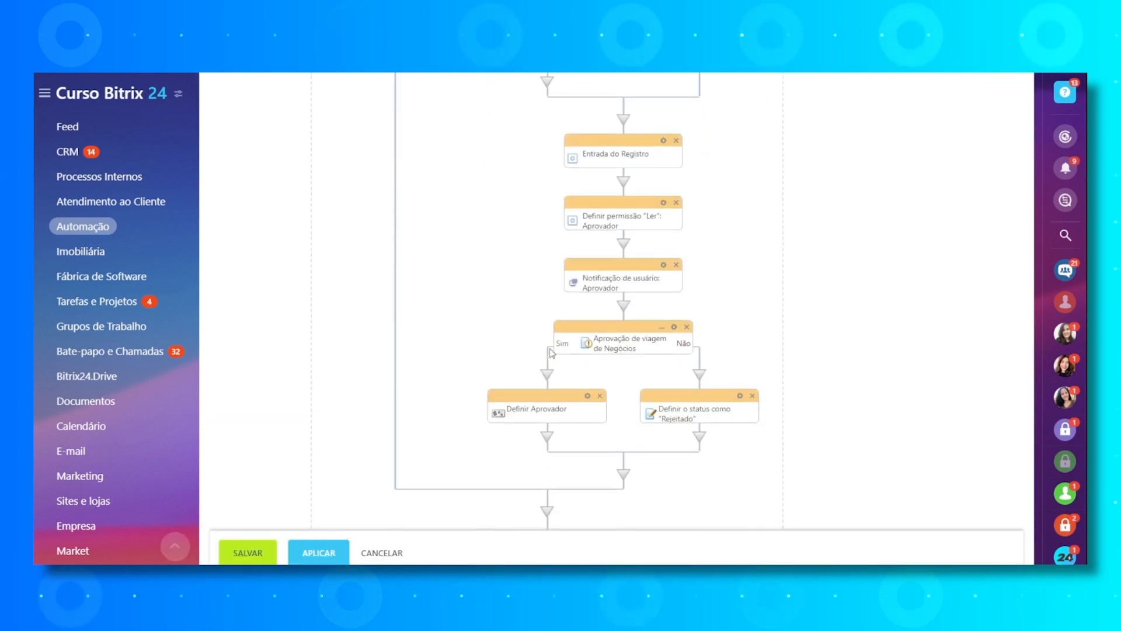
scroll(576, 431, down, 2)
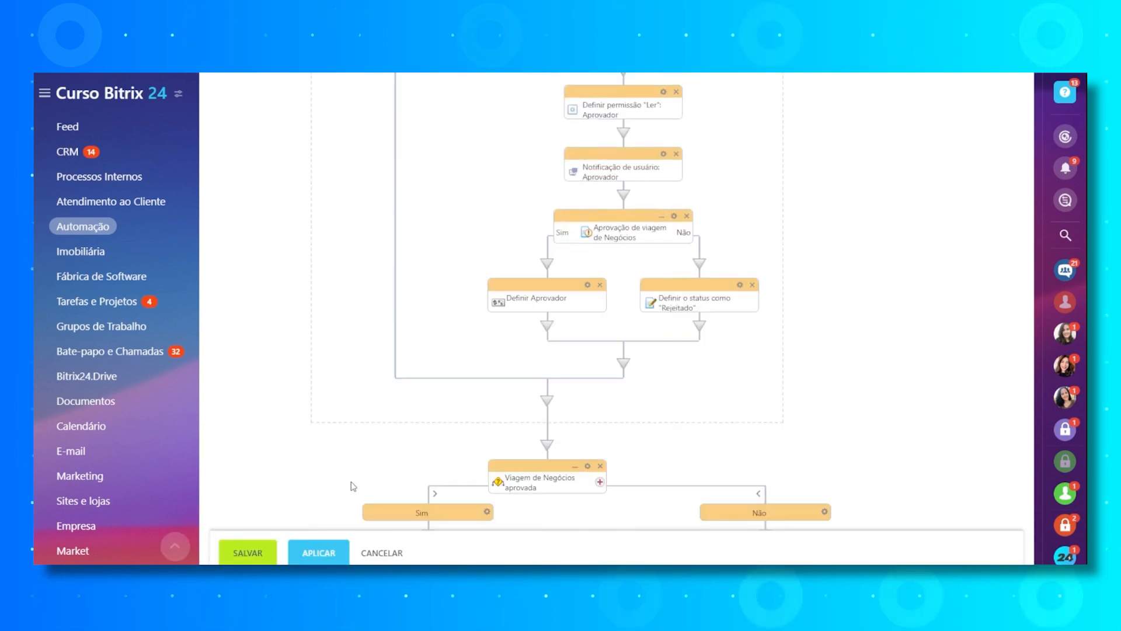
scroll(351, 488, down, 2)
scroll(352, 473, down, 2)
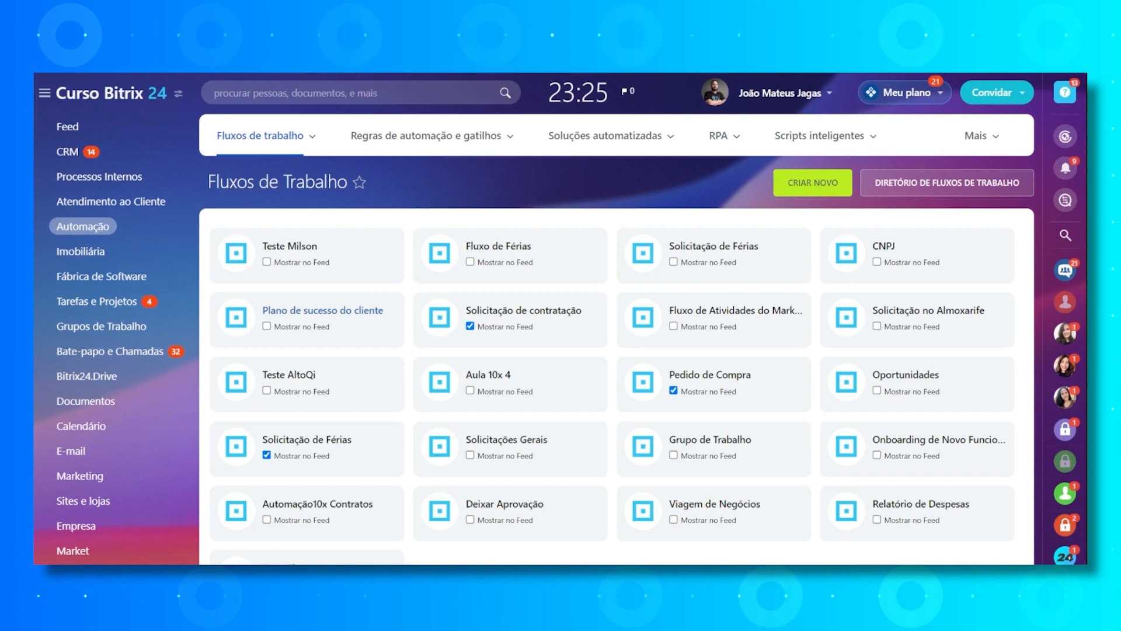
- Open the "Plano de sucesso do cliente" workflow and review the success plan records inside the CRM item linked to "REUNIÃO 30/08"
click(349, 311)
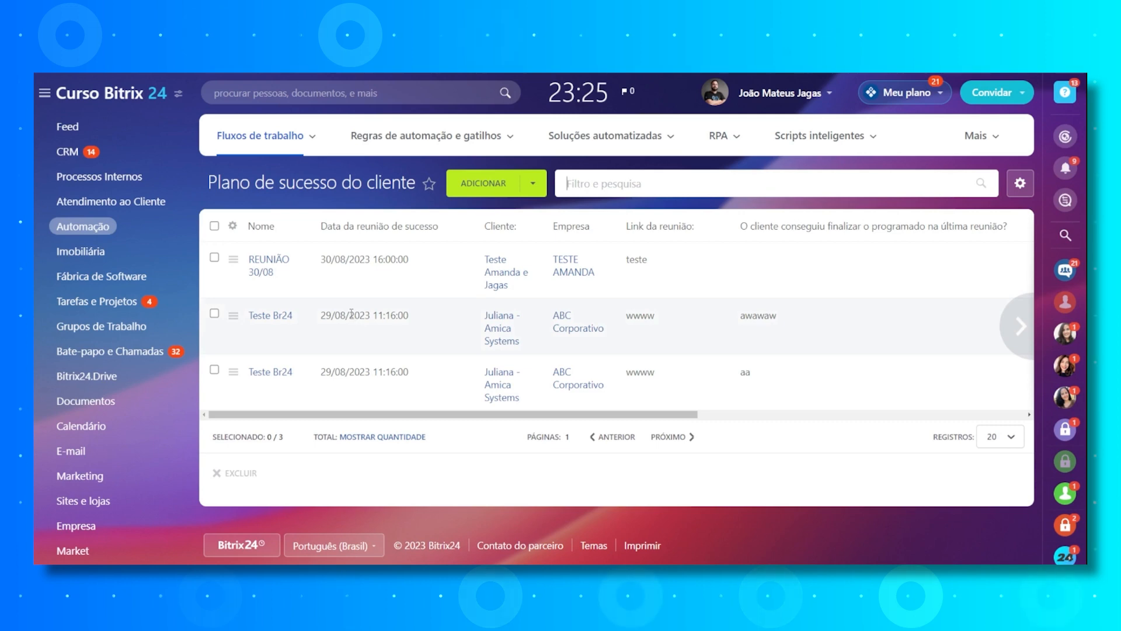
click(495, 283)
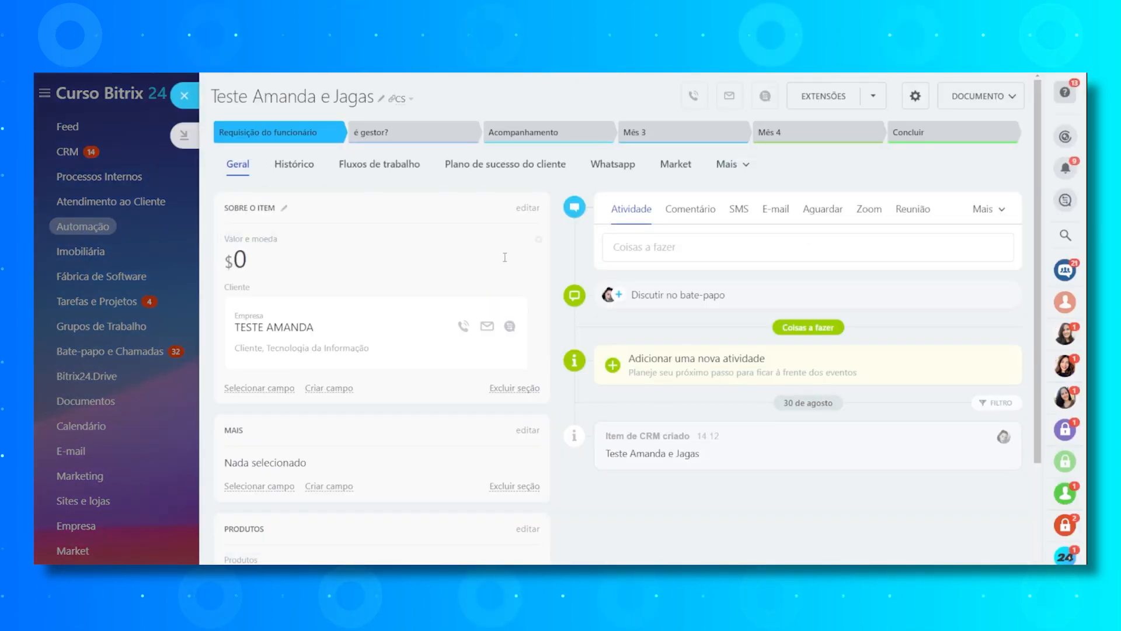
click(520, 173)
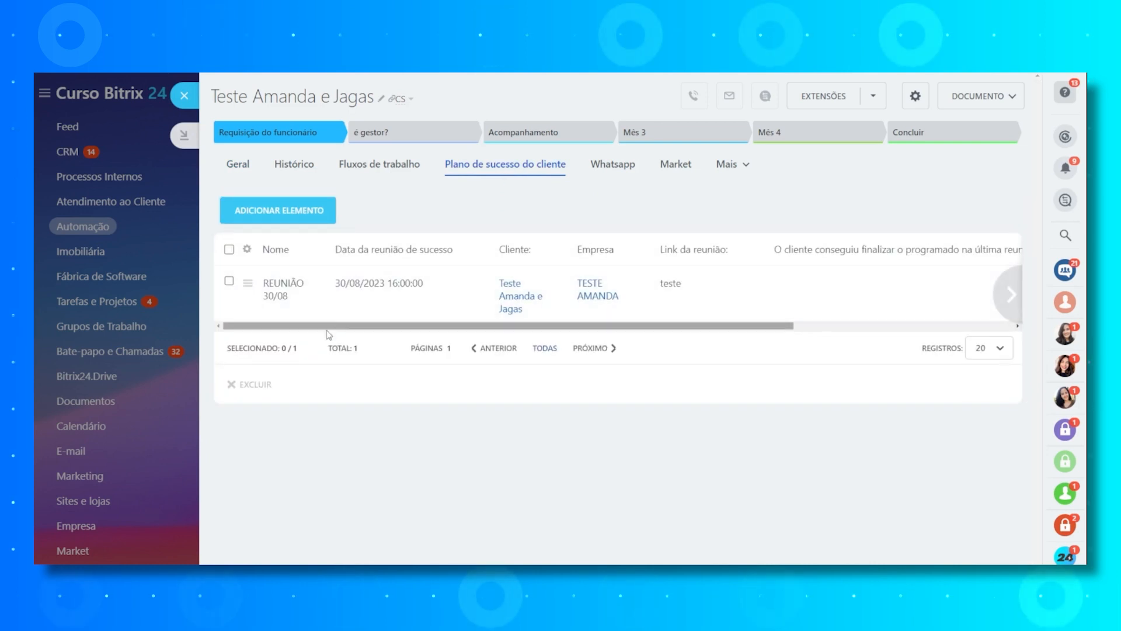
drag(350, 327, 521, 348)
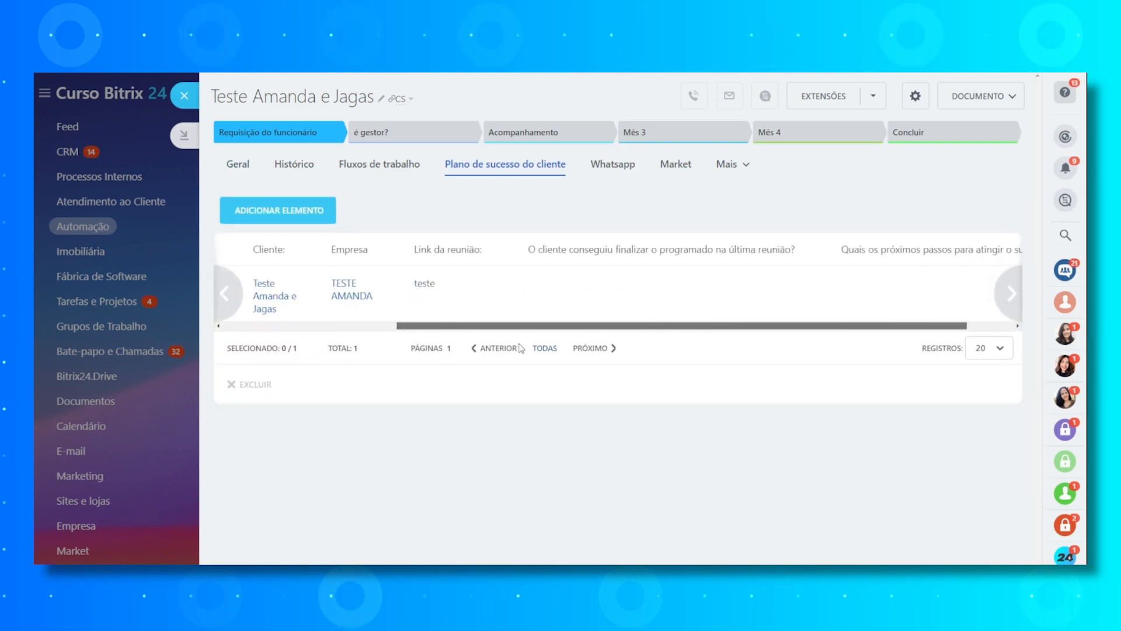
drag(761, 328, 280, 250)
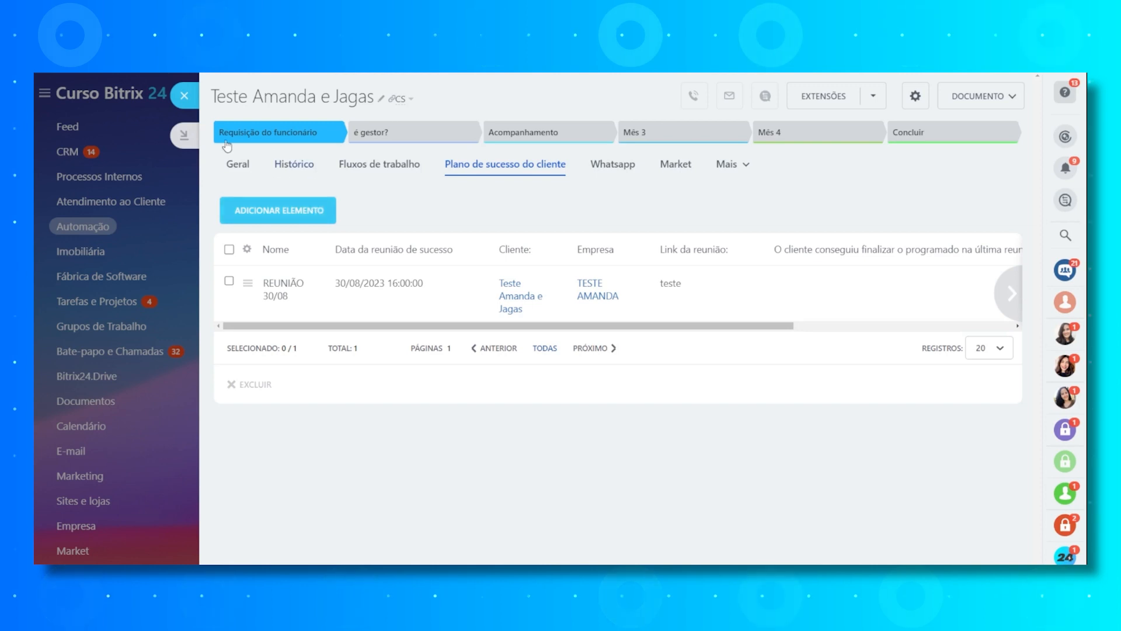
click(185, 95)
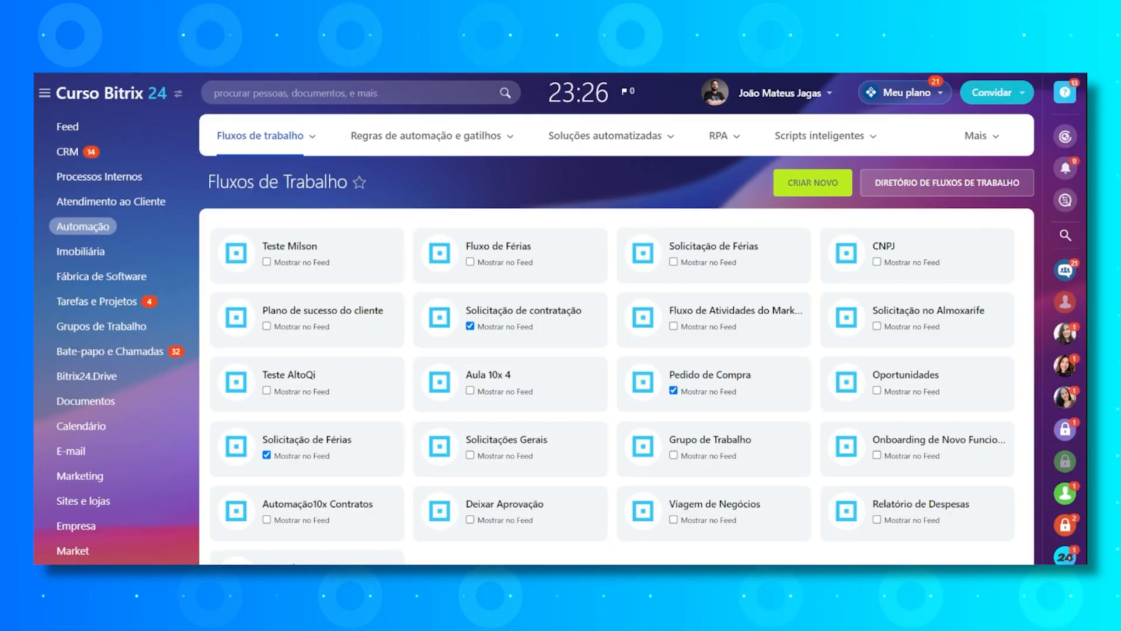
- Review the options offered for automation rules and triggers, automated solutions, RPA, smart scripts, lists and workflows
mouse_move(426, 136)
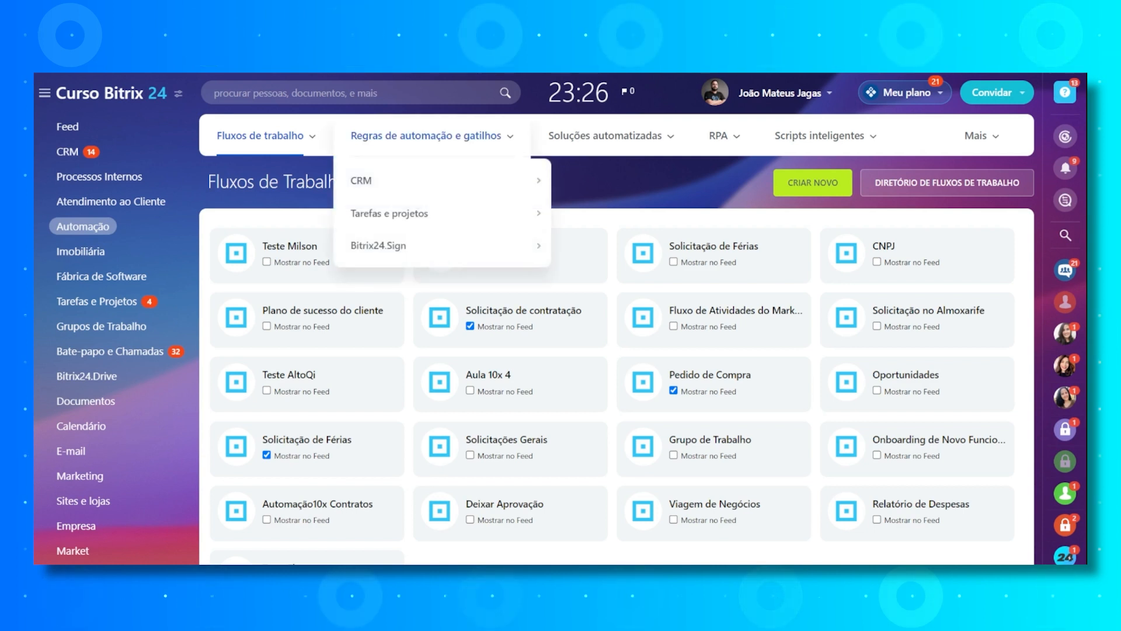
mouse_move(409, 180)
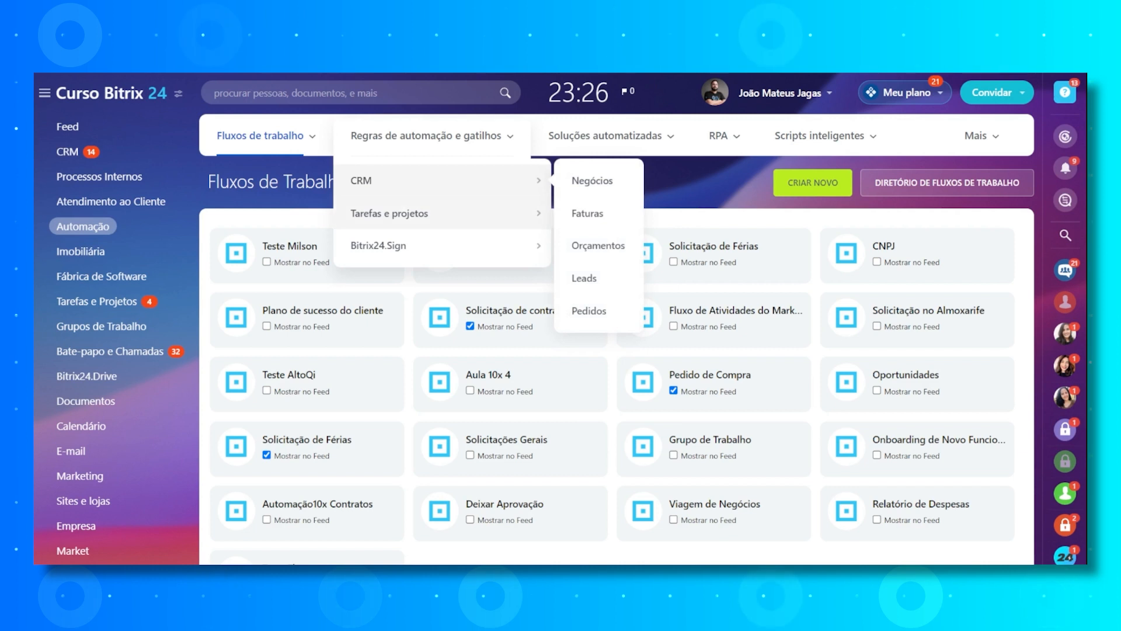
mouse_move(409, 213)
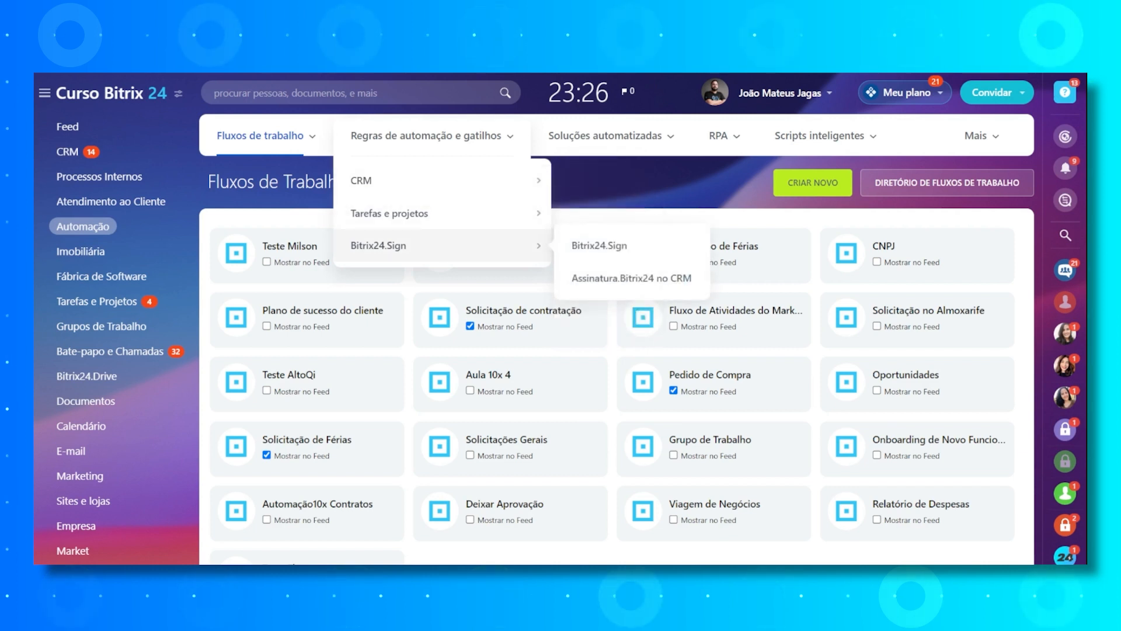
mouse_move(605, 136)
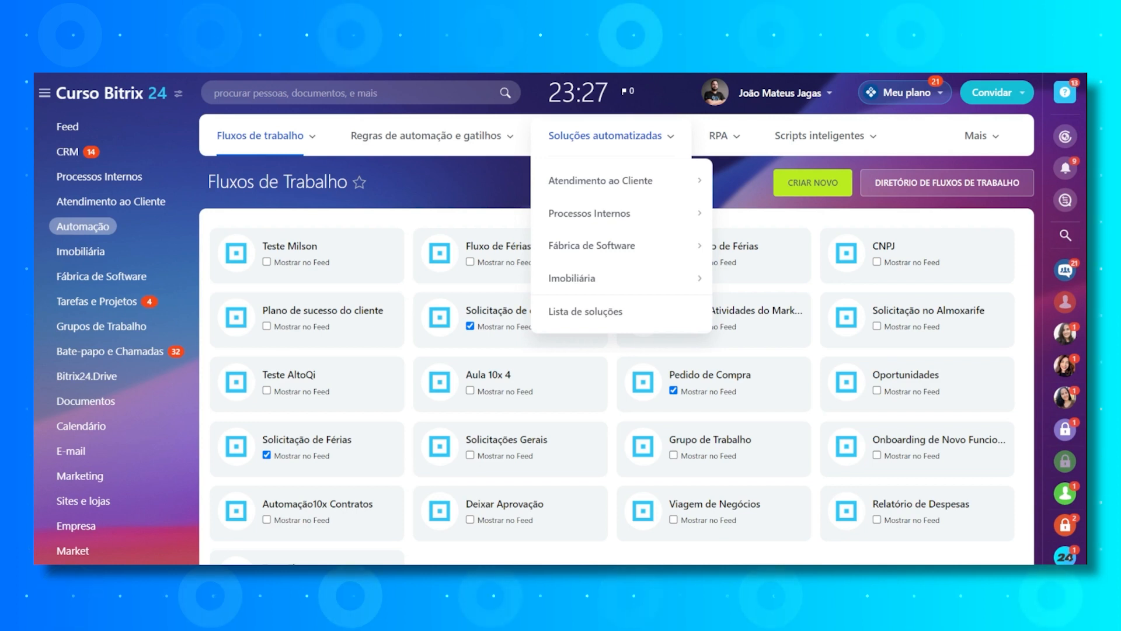
mouse_move(600, 181)
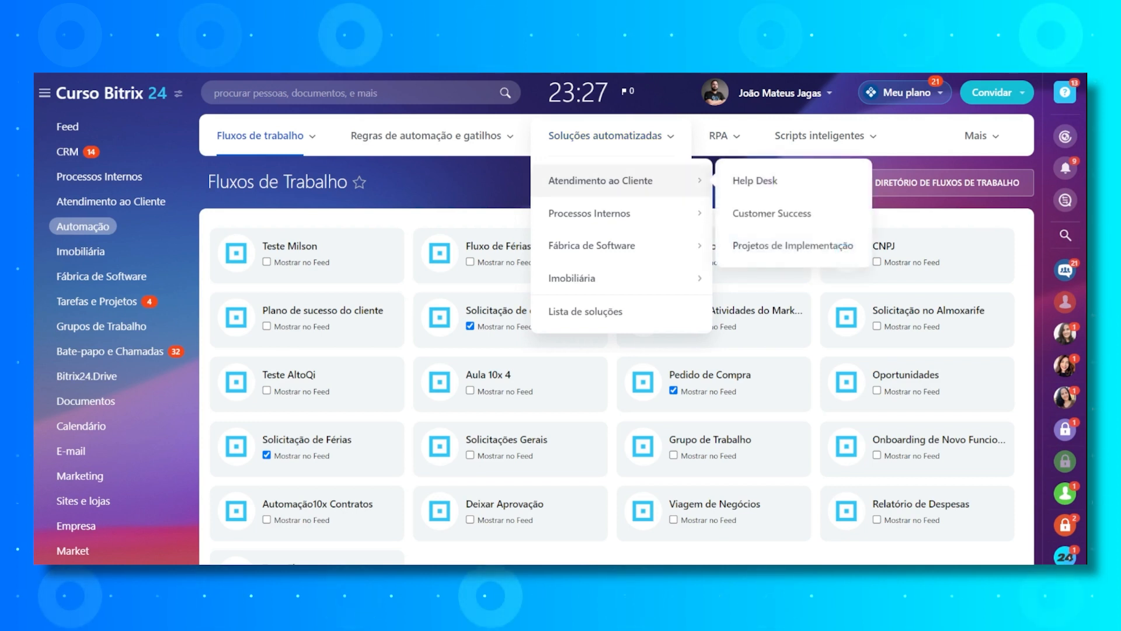
mouse_move(723, 136)
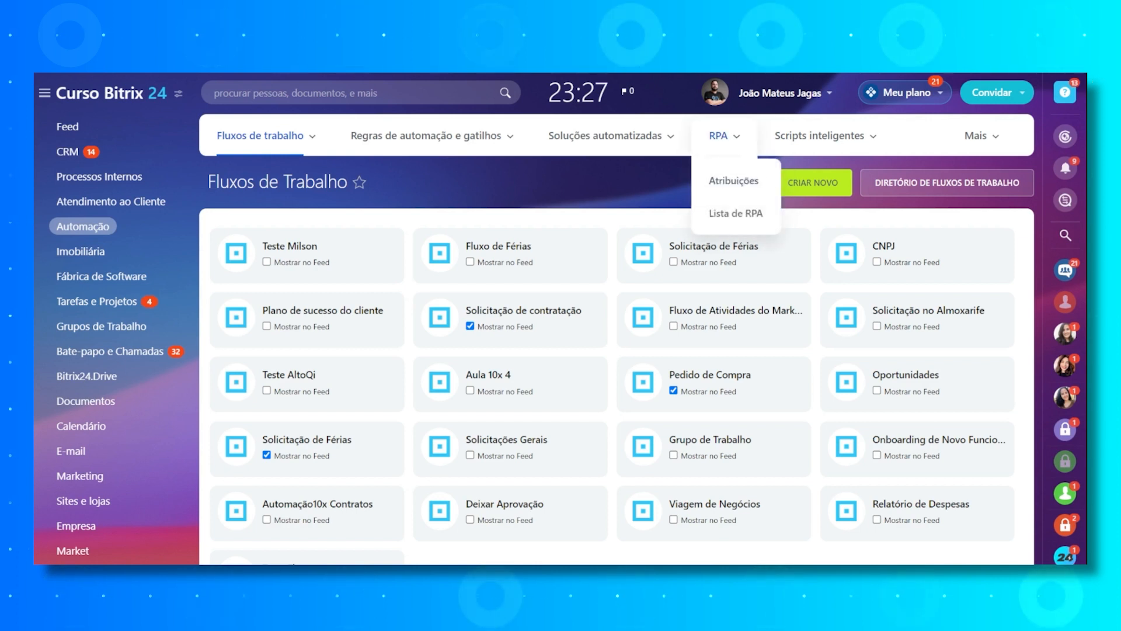
mouse_move(819, 136)
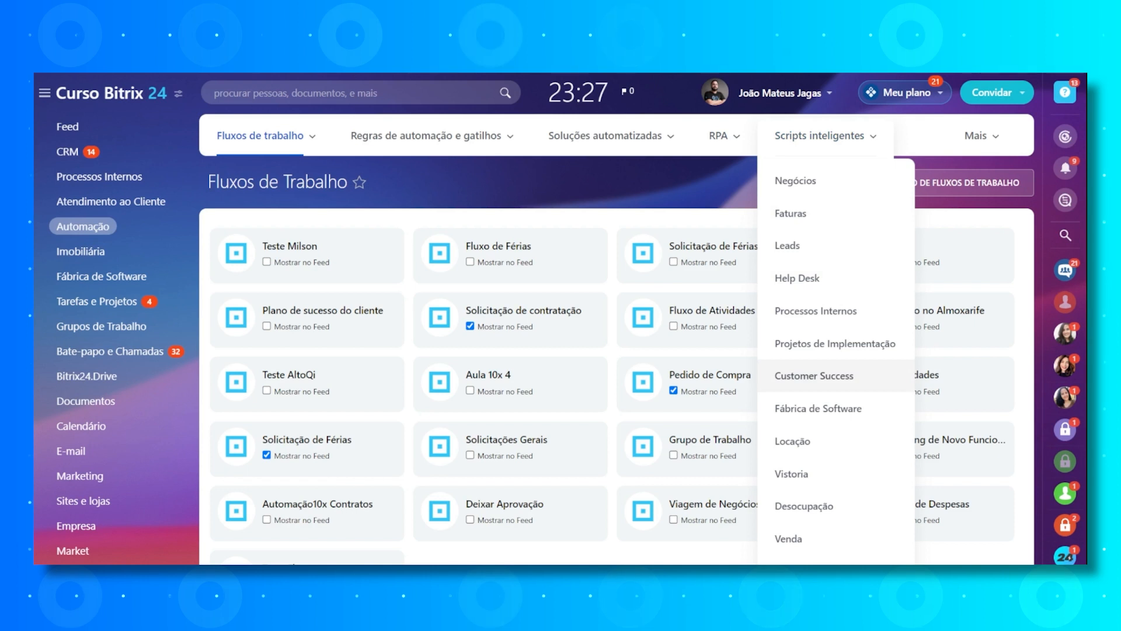
mouse_move(981, 136)
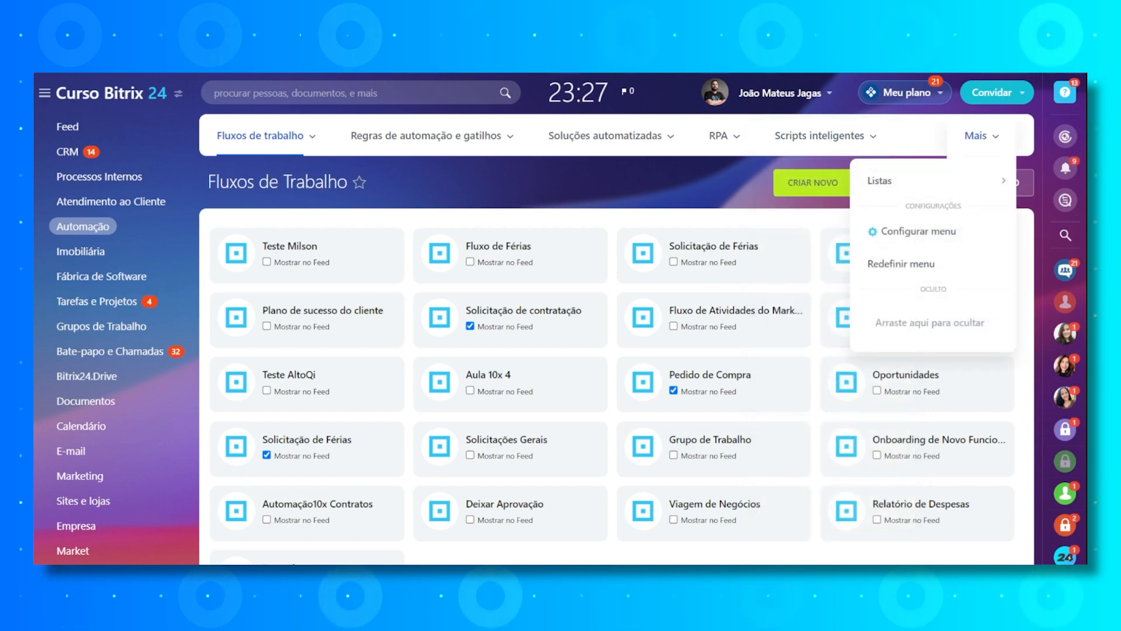
mouse_move(911, 180)
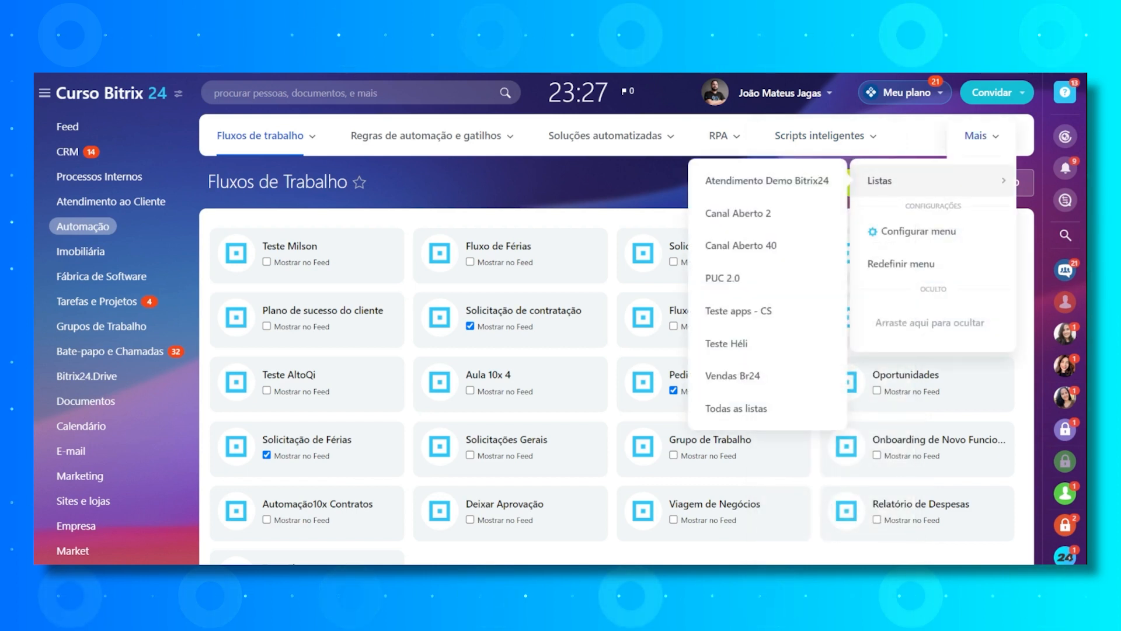
mouse_move(266, 136)
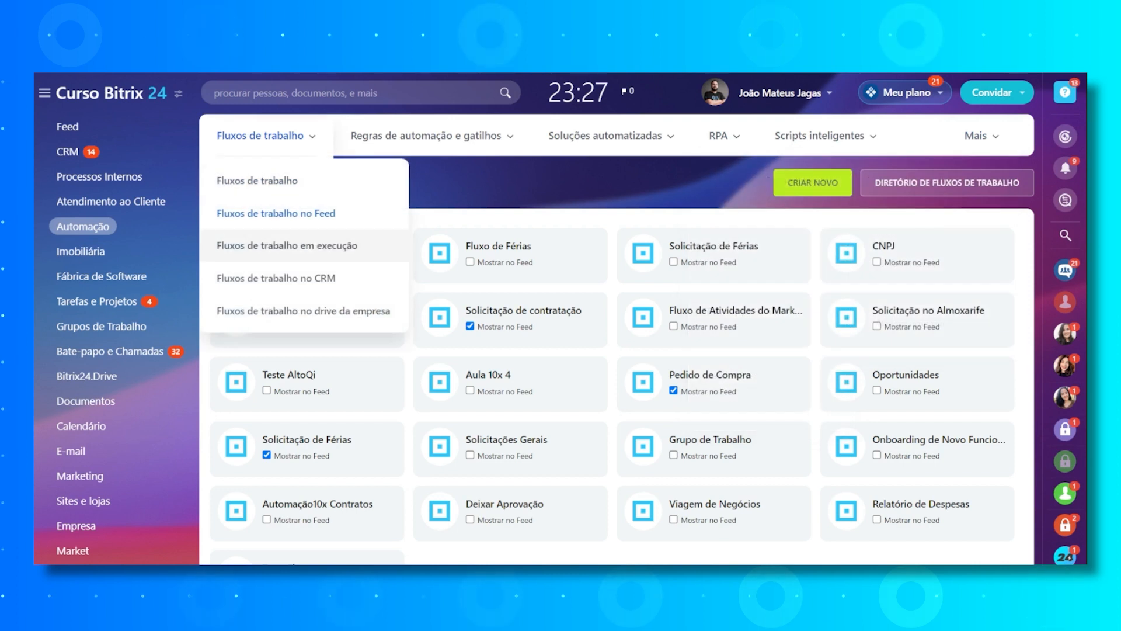